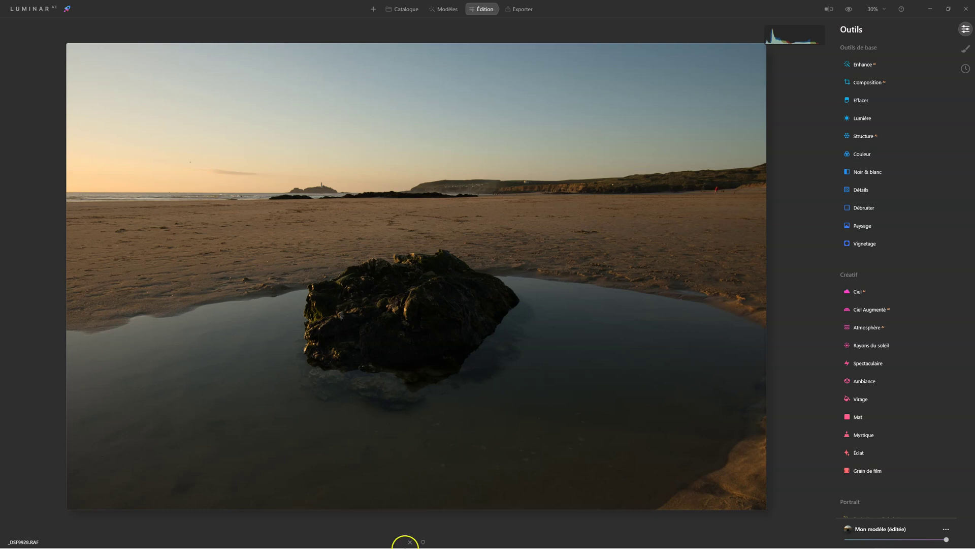
{"action": "mouse_move", "coordinate": [408, 547]}
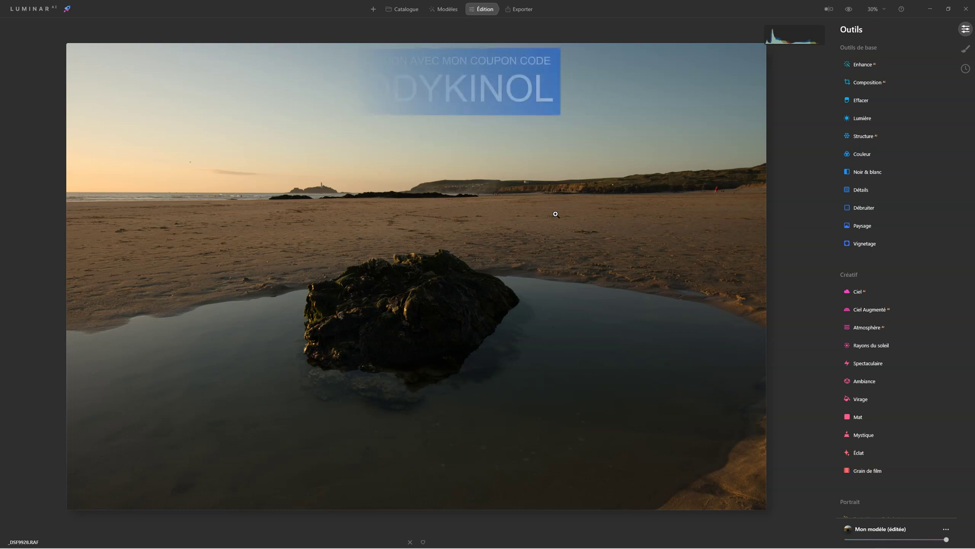
{"action": "left_click", "coordinate": [556, 213]}
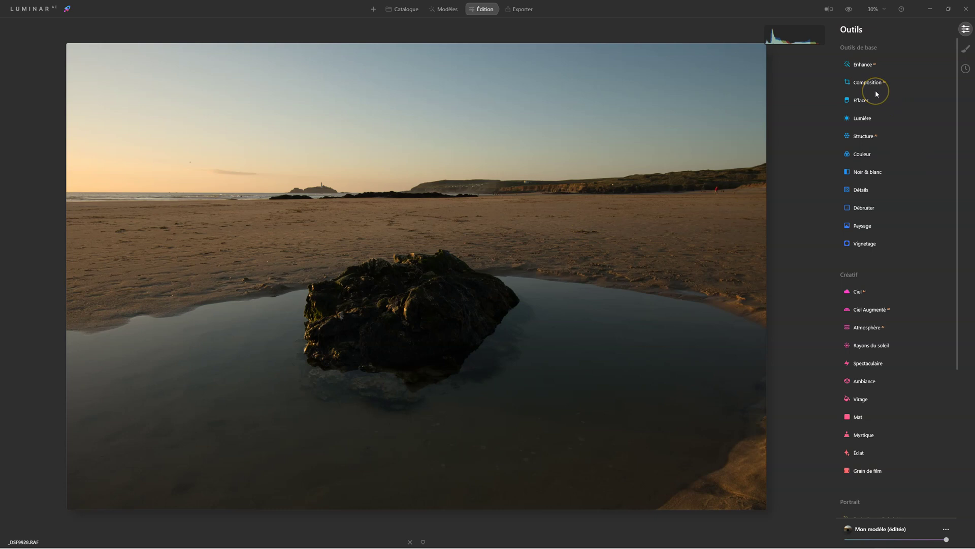
{"action": "scroll", "coordinate": [876, 90], "scroll_direction": "down", "scroll_amount": 4}
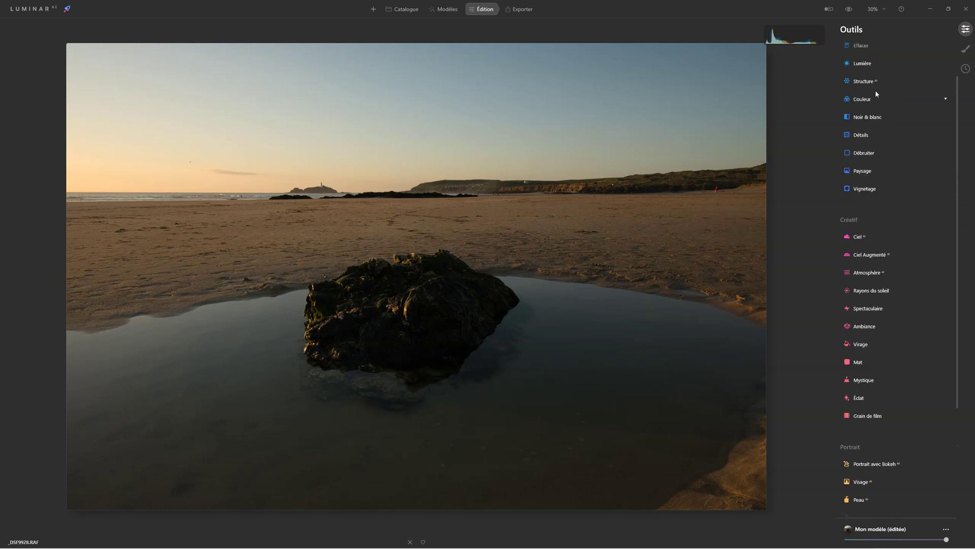
{"action": "scroll", "coordinate": [875, 90], "scroll_direction": "up", "scroll_amount": 4}
Set the Enhance tool's Accent to 100 and the Structure tool's Quantité to 100.
{"action": "left_click", "coordinate": [864, 65]}
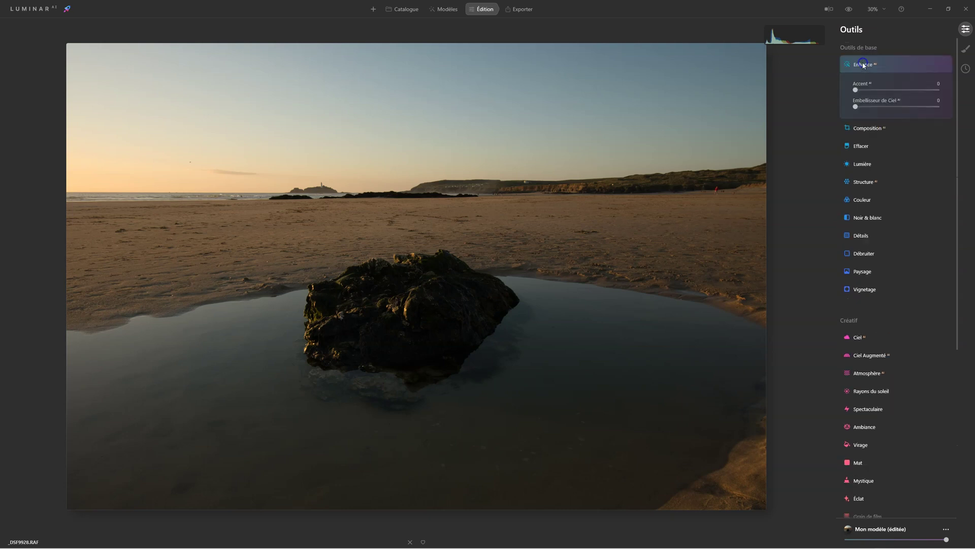
{"action": "left_click_drag", "start_coordinate": [855, 89], "coordinate": [930, 115]}
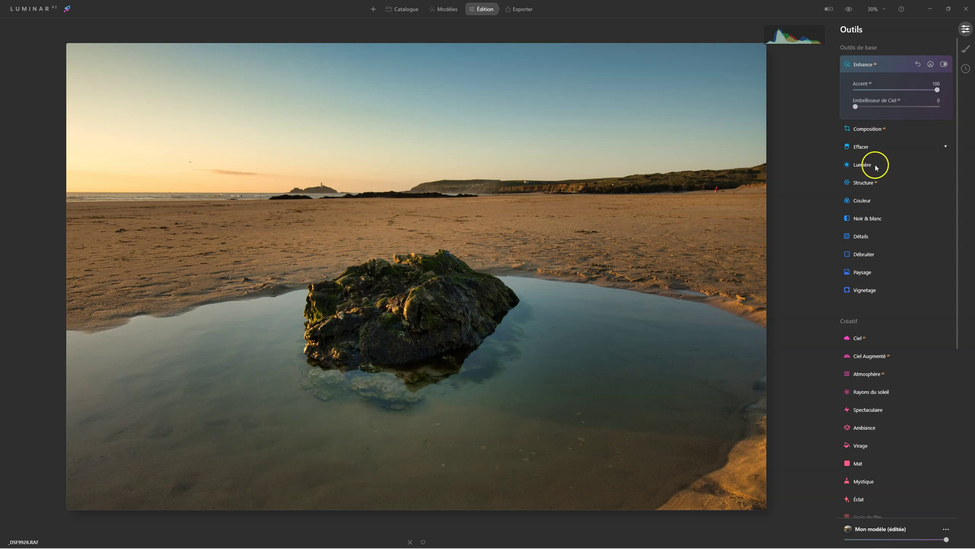
{"action": "left_click", "coordinate": [866, 180]}
{"action": "left_click_drag", "start_coordinate": [893, 165], "coordinate": [946, 170]}
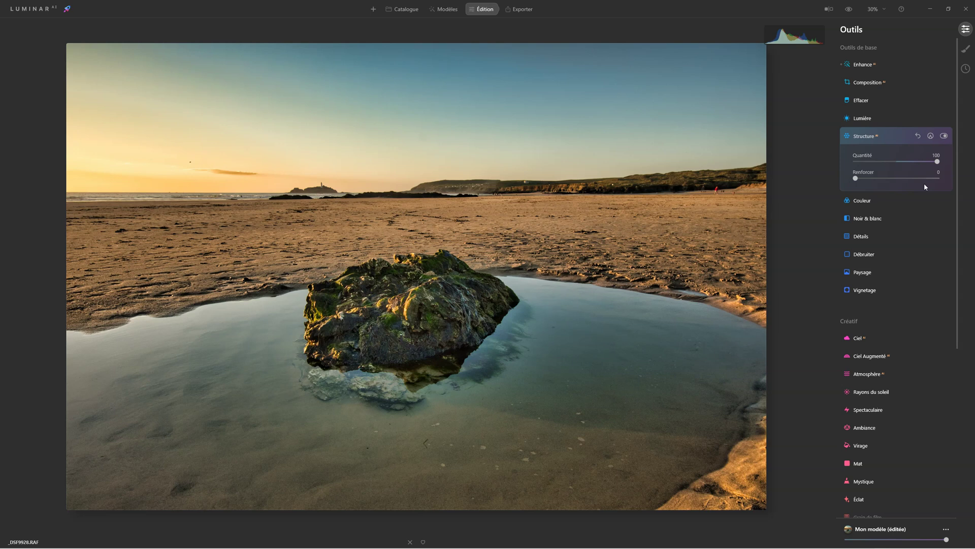
Set Éclat to 33 and Chaleur to 29 in Harmonie de couleurs.
{"action": "scroll", "coordinate": [894, 224], "scroll_direction": "down", "scroll_amount": 5}
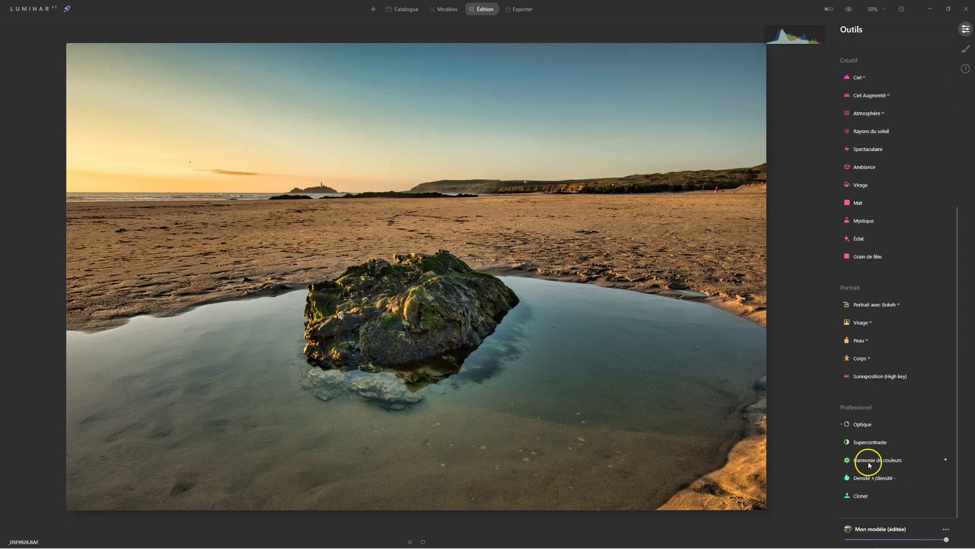
{"action": "left_click", "coordinate": [868, 462]}
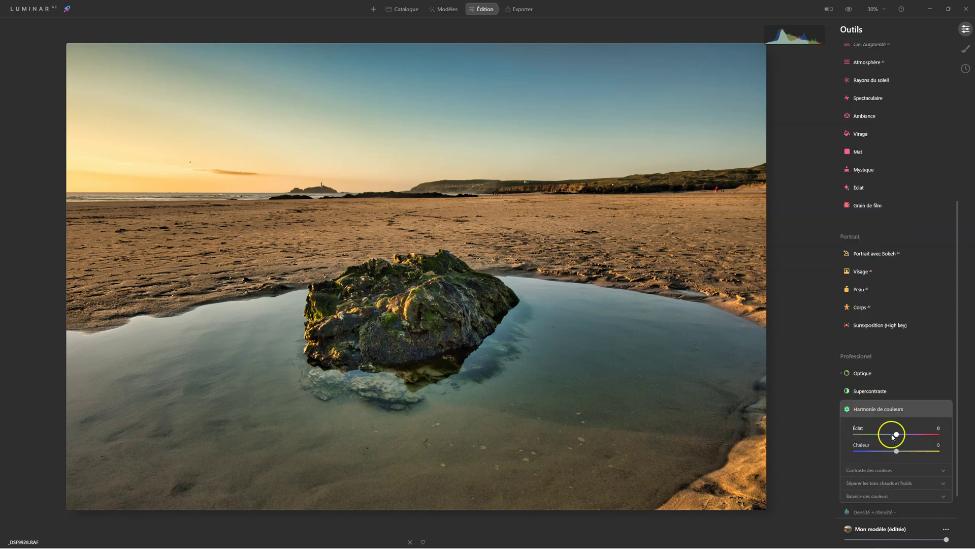
{"action": "left_click_drag", "start_coordinate": [918, 436], "coordinate": [911, 456]}
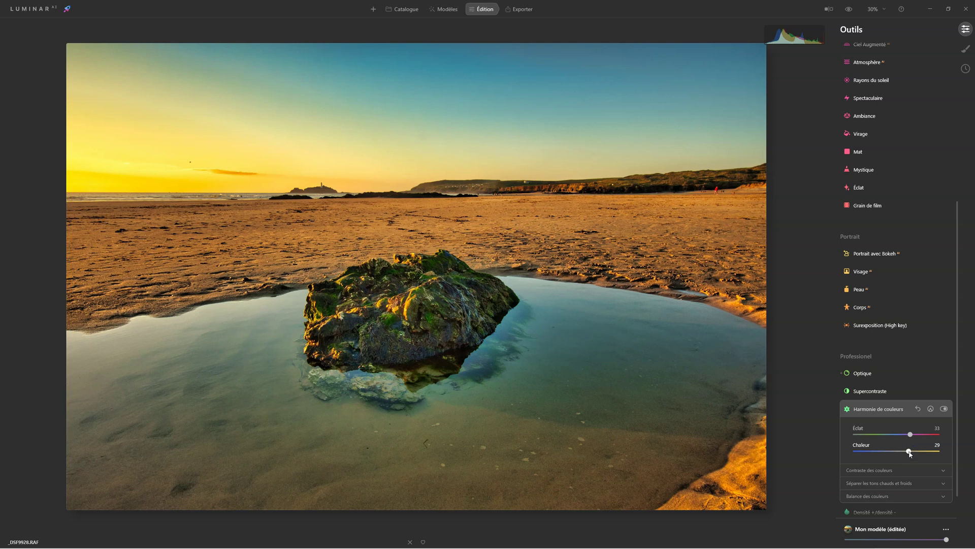
{"action": "left_click", "coordinate": [909, 449]}
{"action": "left_click", "coordinate": [876, 410]}
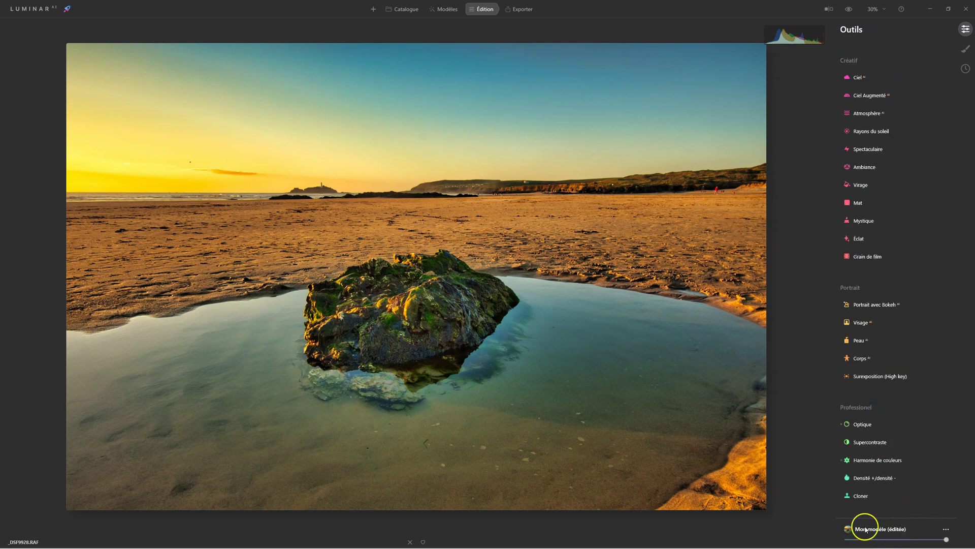
Reduce the edited template's overall intensity to just over a third and compare the photo before and after.
{"action": "left_click_drag", "start_coordinate": [946, 539], "coordinate": [895, 541]}
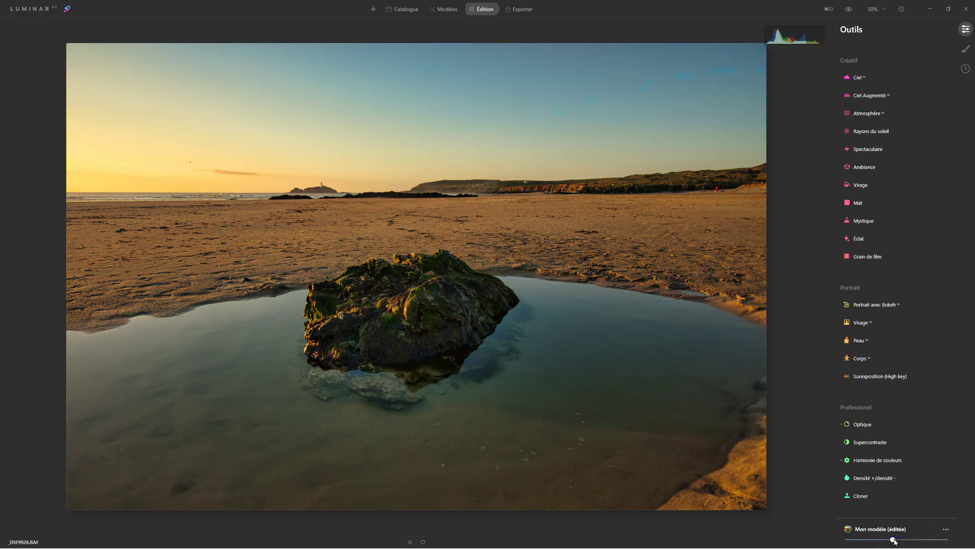
{"action": "left_click_drag", "start_coordinate": [895, 541], "coordinate": [884, 541]}
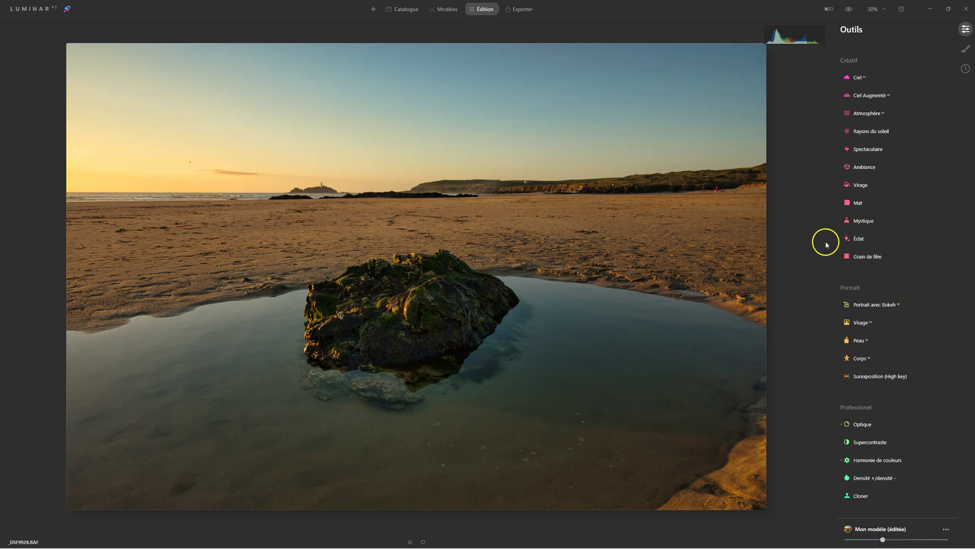
{"action": "left_click", "coordinate": [849, 10]}
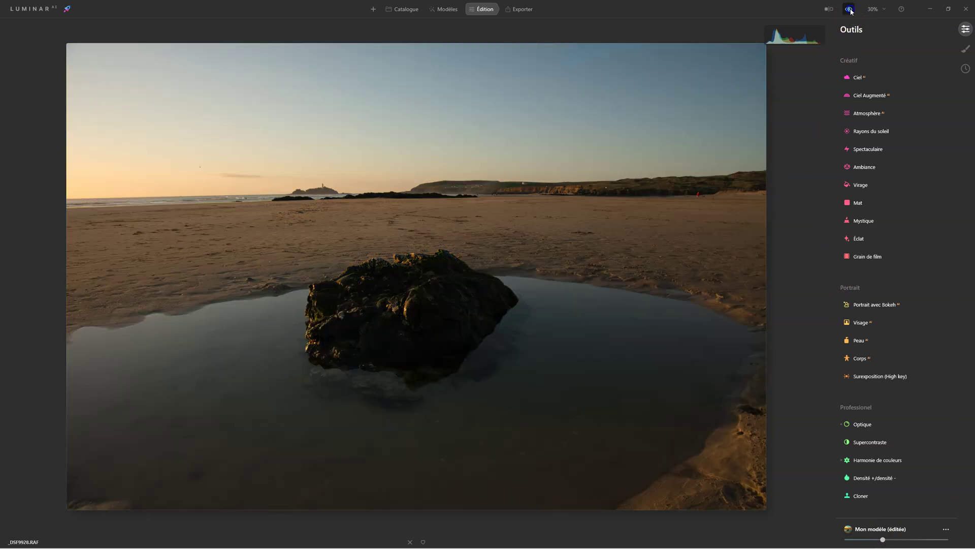
{"action": "left_click", "coordinate": [830, 11]}
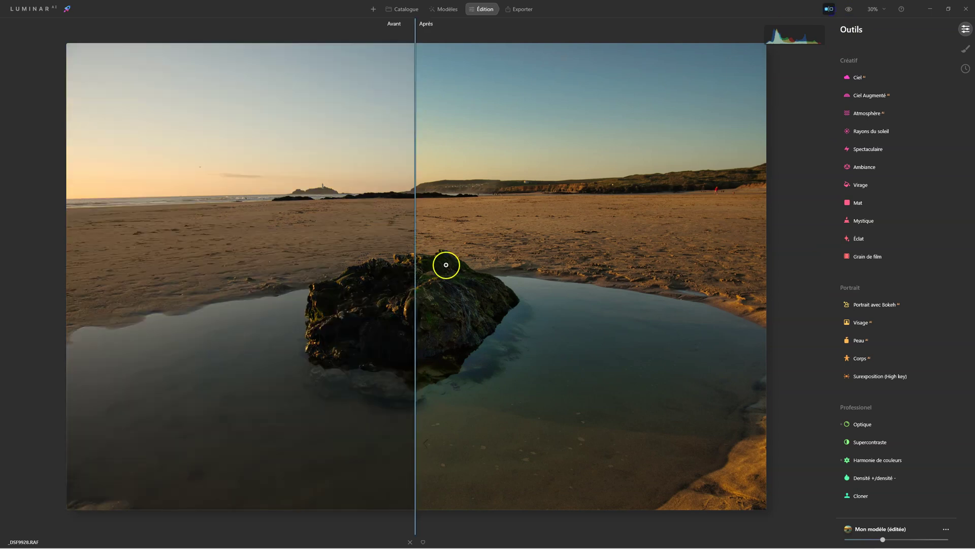
{"action": "left_click_drag", "start_coordinate": [415, 257], "coordinate": [543, 261]}
{"action": "left_click", "coordinate": [838, 6]}
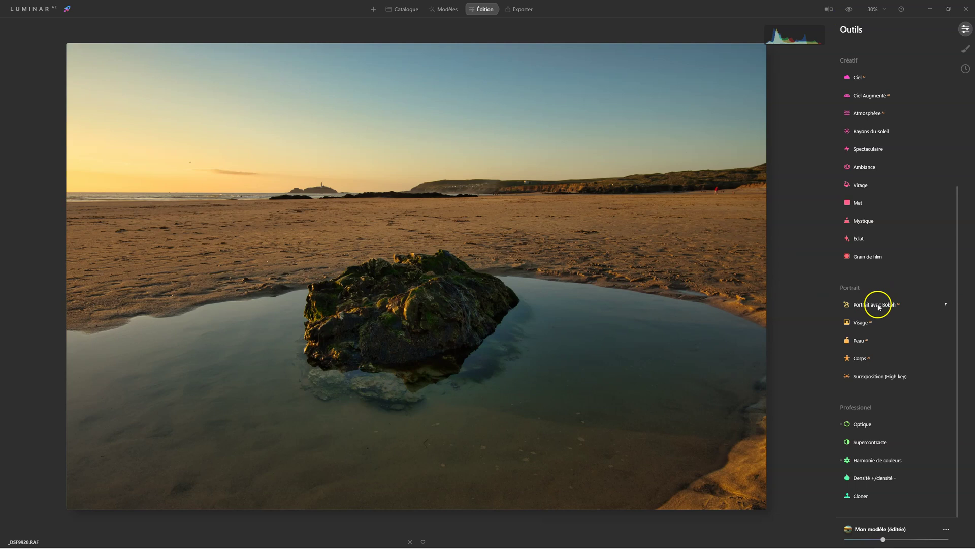
Set the Couleur saturation to -45 and compare the photo with and without the adjustment.
{"action": "scroll", "coordinate": [879, 305], "scroll_direction": "up", "scroll_amount": 5}
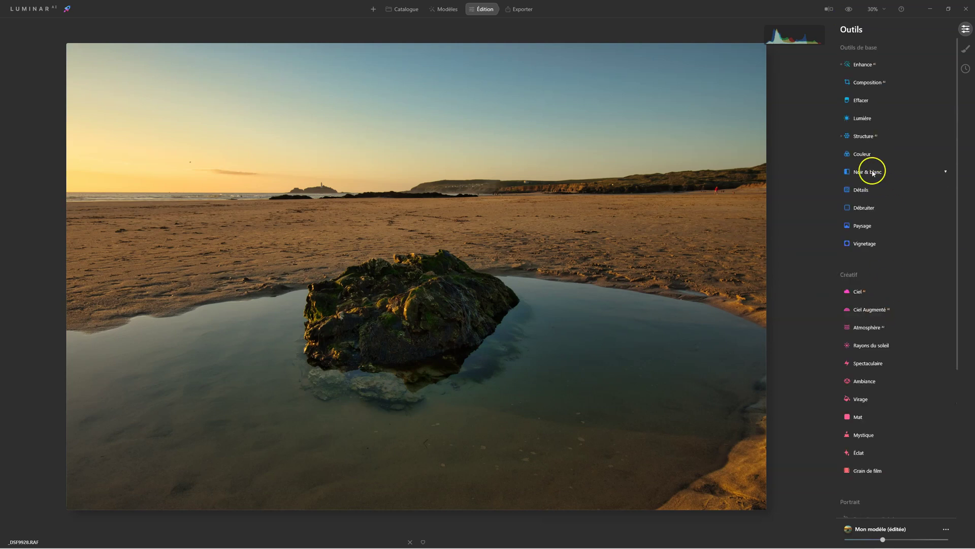
{"action": "left_click", "coordinate": [863, 154]}
{"action": "left_click_drag", "start_coordinate": [897, 180], "coordinate": [878, 180]}
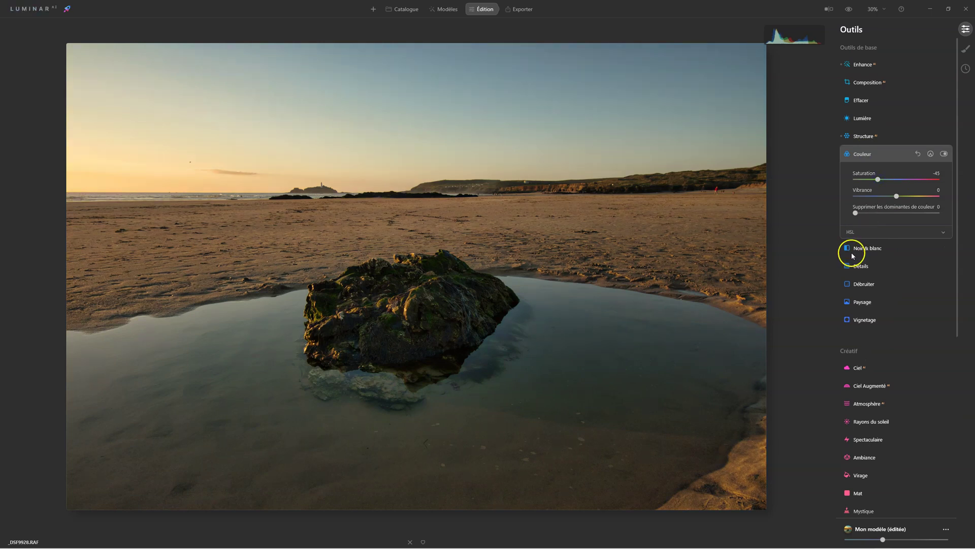
{"action": "left_click", "coordinate": [944, 154]}
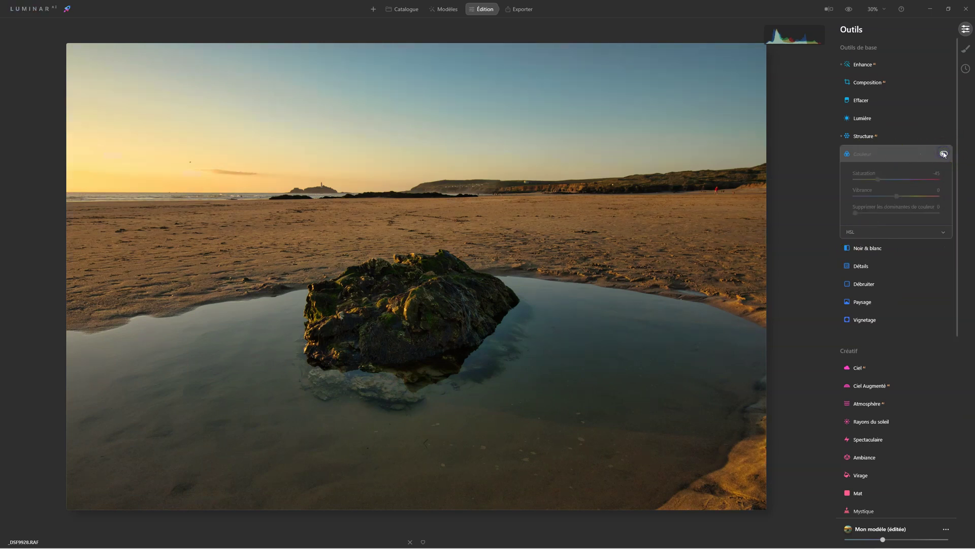
{"action": "left_click", "coordinate": [944, 154]}
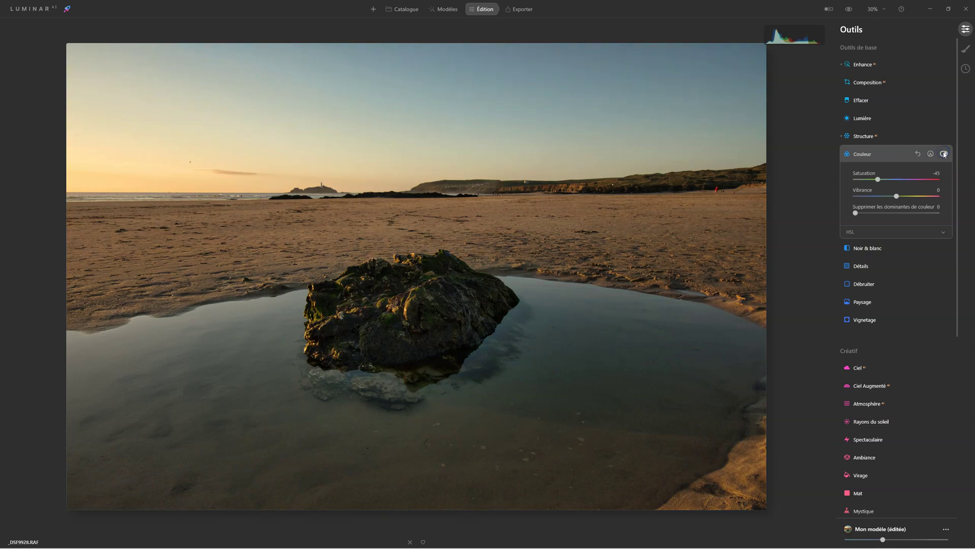
{"action": "left_click", "coordinate": [848, 10]}
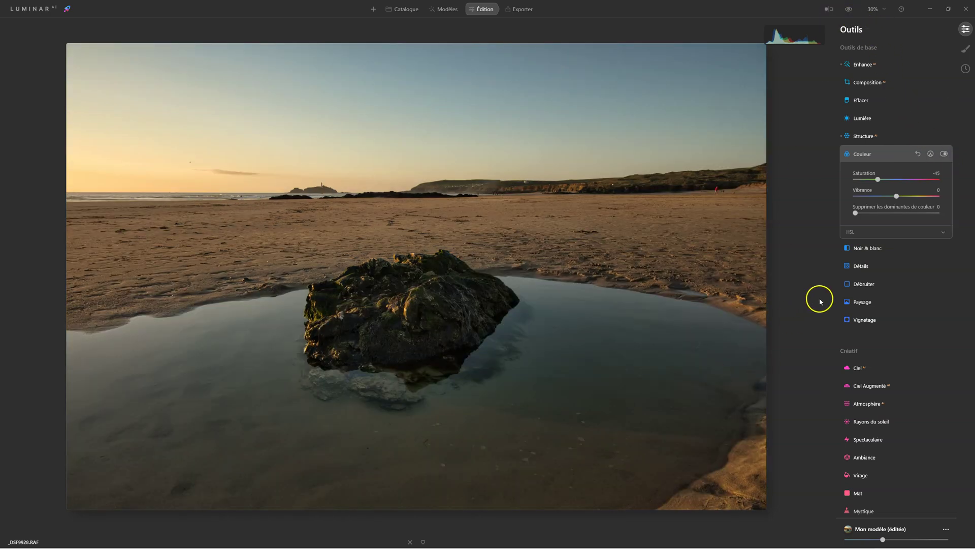
Set the Couleur vibrance to 21 and saturation to -24, and compare the photo with and without them.
{"action": "left_click_drag", "start_coordinate": [902, 195], "coordinate": [906, 199]}
{"action": "left_click_drag", "start_coordinate": [878, 180], "coordinate": [883, 185]}
{"action": "left_click", "coordinate": [943, 154]}
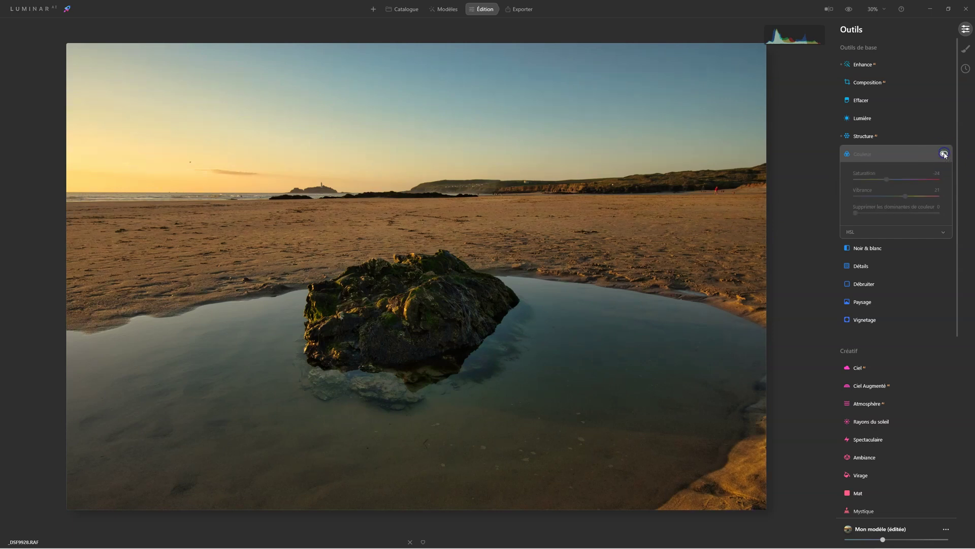
{"action": "left_click", "coordinate": [944, 154]}
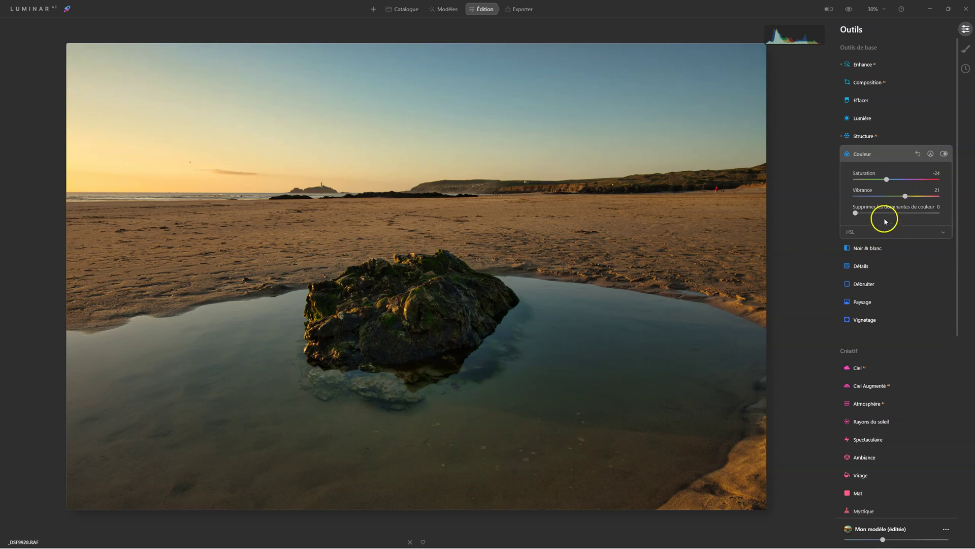
Set the HSL saturation of Cyan to -66 and lower the edited template's overall intensity slightly.
{"action": "left_click", "coordinate": [853, 233]}
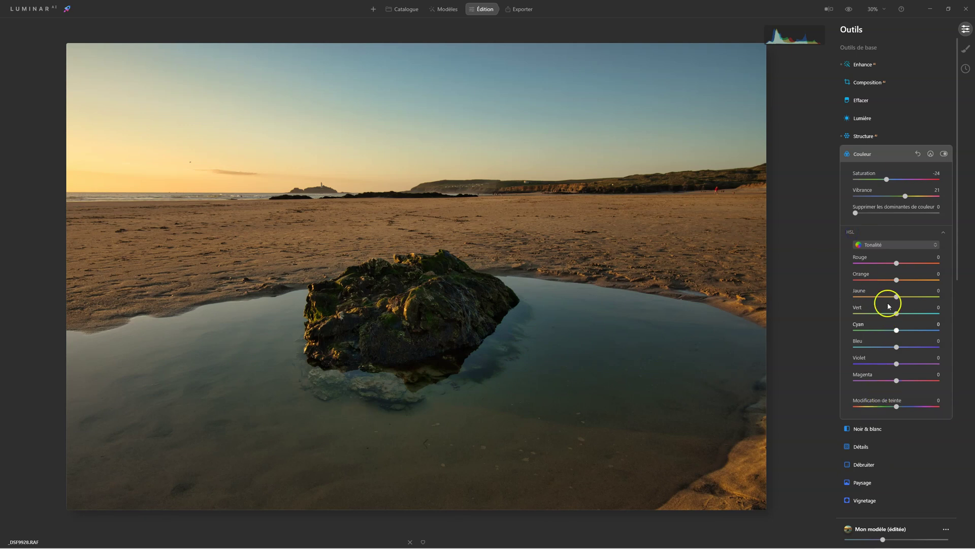
{"action": "left_click", "coordinate": [889, 245]}
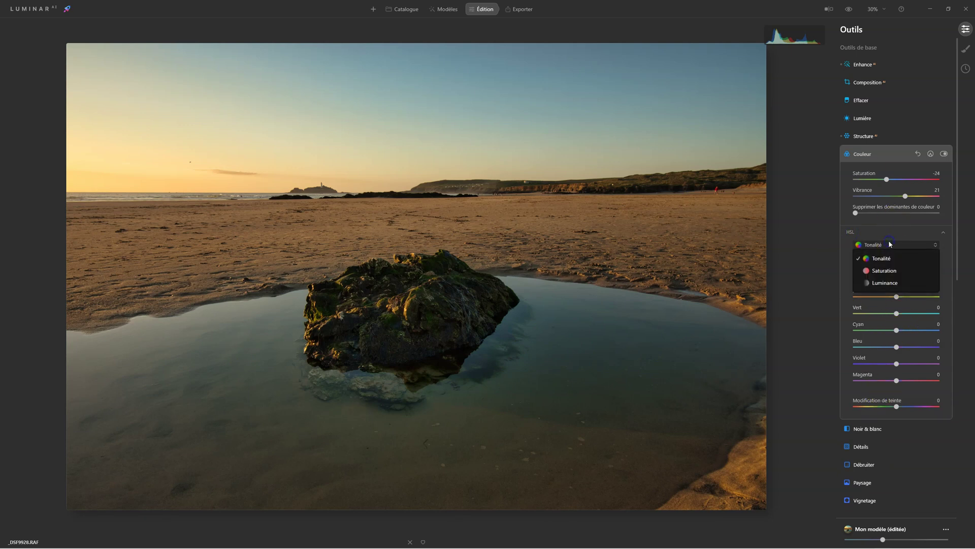
{"action": "left_click", "coordinate": [883, 273]}
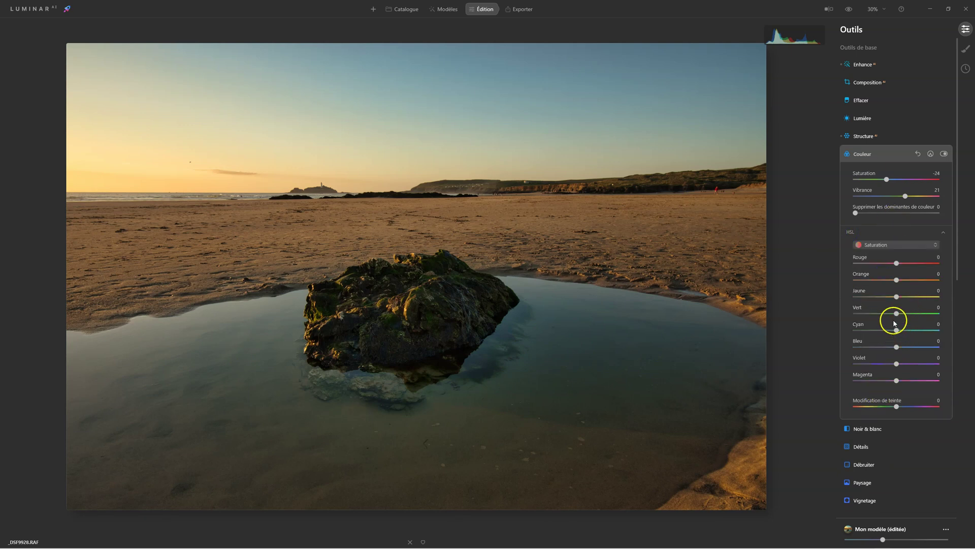
{"action": "left_click_drag", "start_coordinate": [896, 330], "coordinate": [869, 331]}
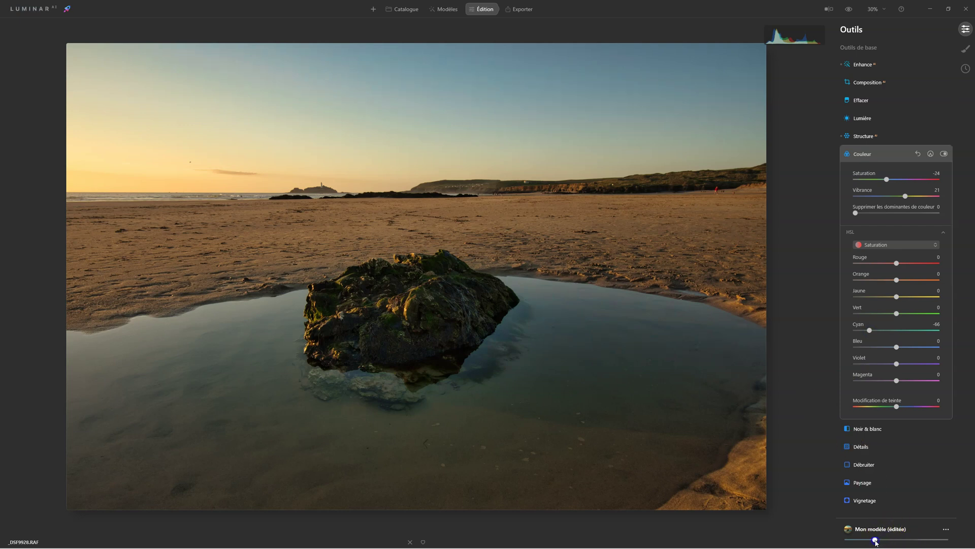
{"action": "left_click_drag", "start_coordinate": [874, 541], "coordinate": [874, 541]}
Set Ombres to 17 in the Lumière tool and compare the result with the original photo.
{"action": "left_click", "coordinate": [875, 151]}
{"action": "left_click", "coordinate": [868, 120]}
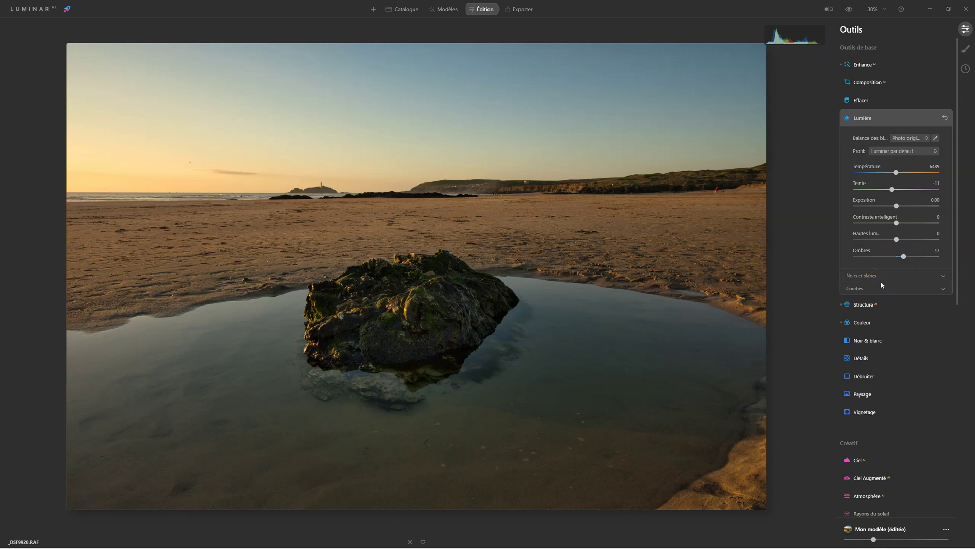
{"action": "left_click", "coordinate": [850, 10]}
{"action": "left_click", "coordinate": [850, 10]}
{"action": "left_click", "coordinate": [850, 10]}
{"action": "left_click", "coordinate": [850, 10]}
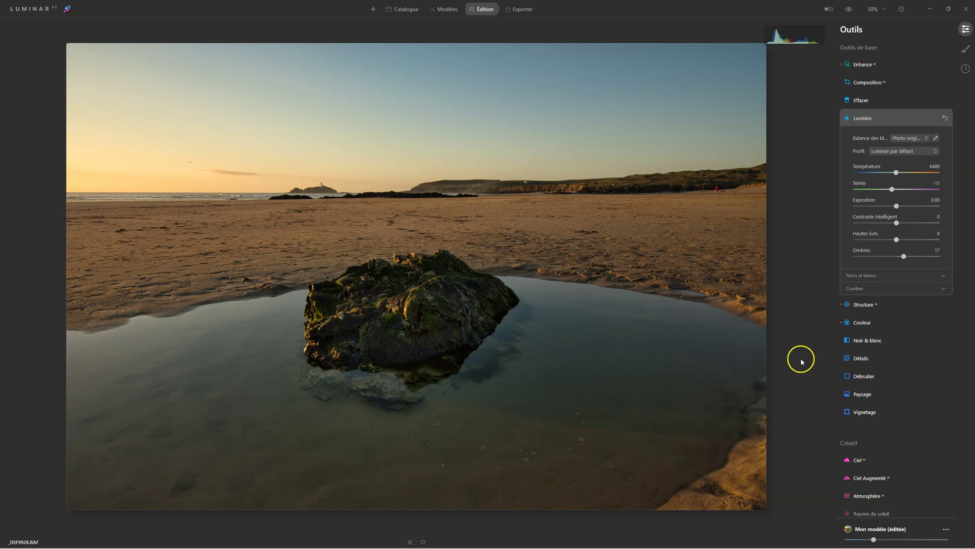
{"action": "left_click", "coordinate": [863, 119]}
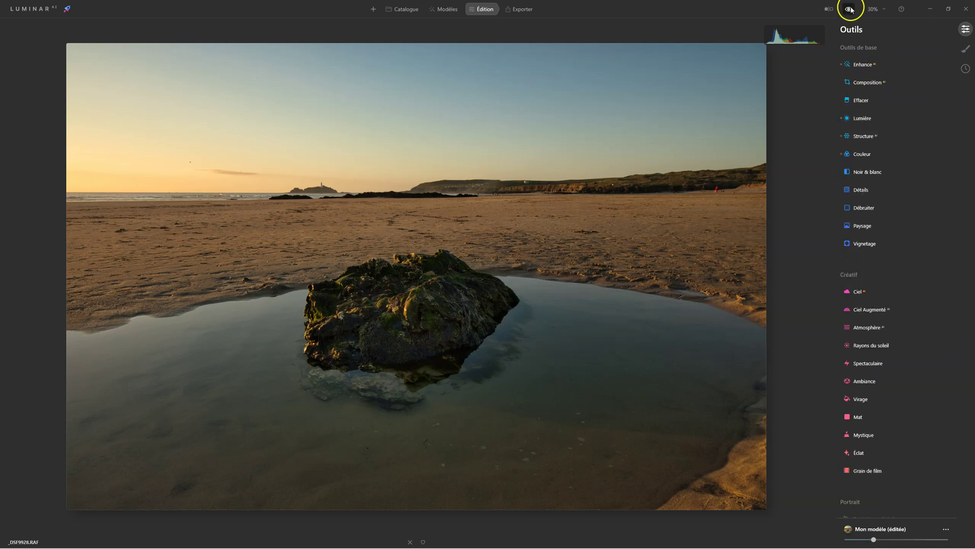
Sweep the before/after divider across the whole photo to compare the edit with the original.
{"action": "left_click", "coordinate": [829, 9]}
{"action": "left_click_drag", "start_coordinate": [545, 248], "coordinate": [30, 259]}
{"action": "left_click_drag", "start_coordinate": [103, 257], "coordinate": [440, 257]}
{"action": "left_click", "coordinate": [829, 8]}
Crop the photo automatically with Composition AI.
{"action": "left_click", "coordinate": [851, 82]}
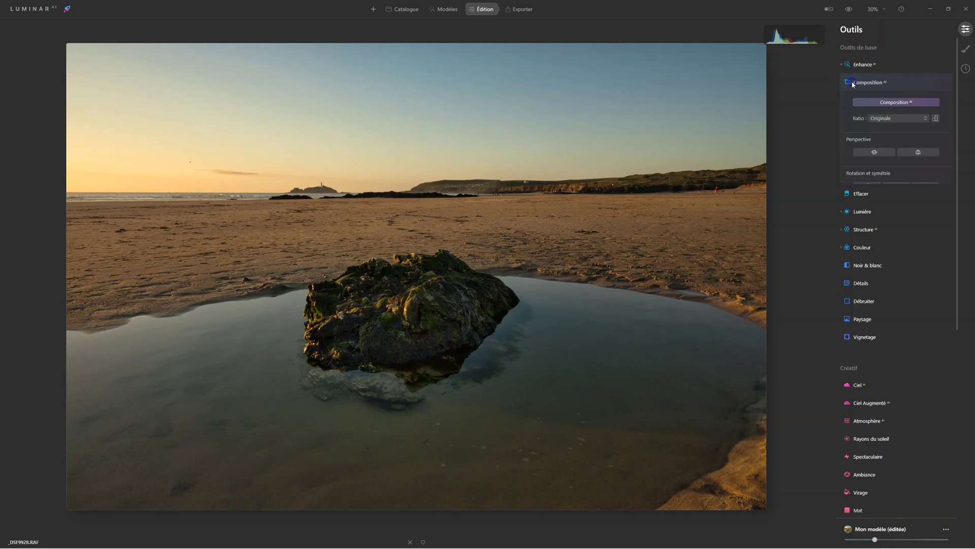
{"action": "left_click", "coordinate": [898, 103]}
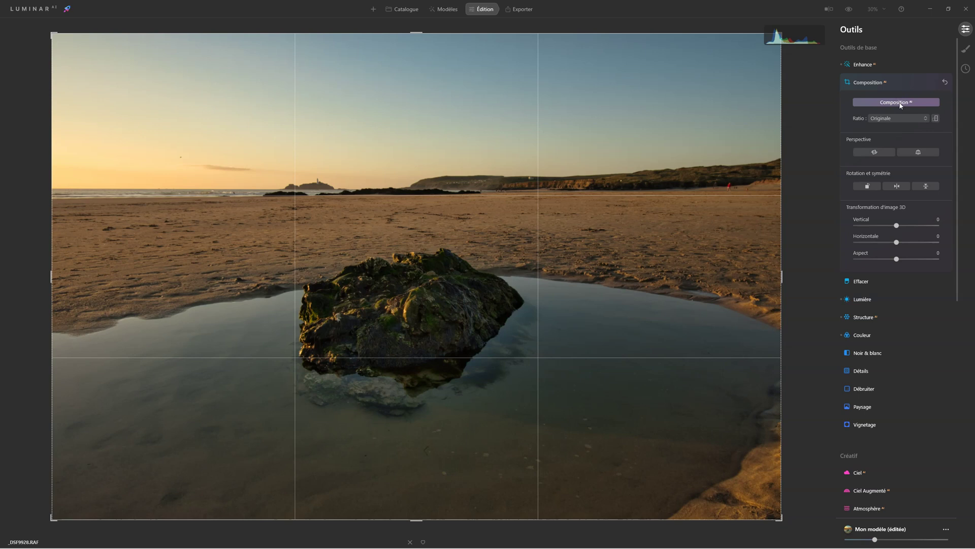
{"action": "left_click", "coordinate": [900, 104]}
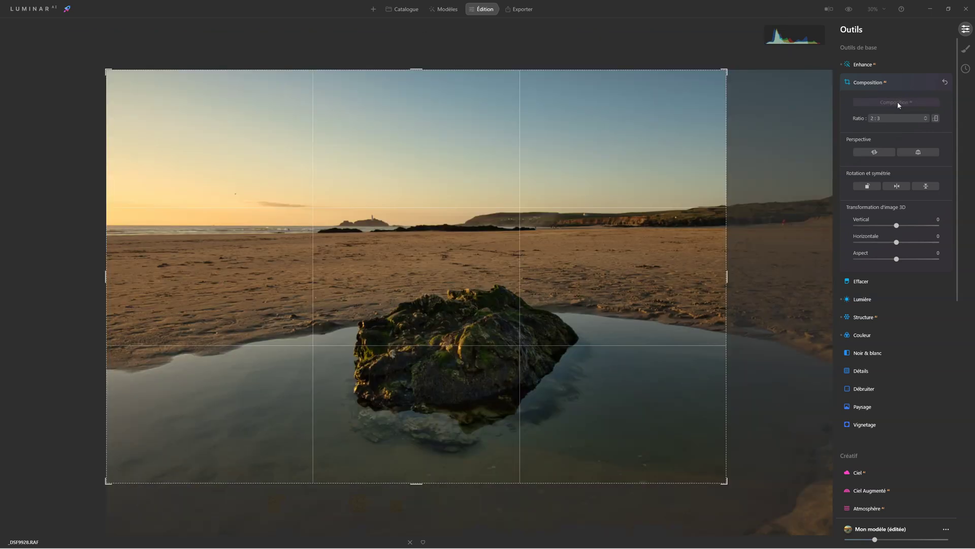
{"action": "left_click", "coordinate": [820, 409]}
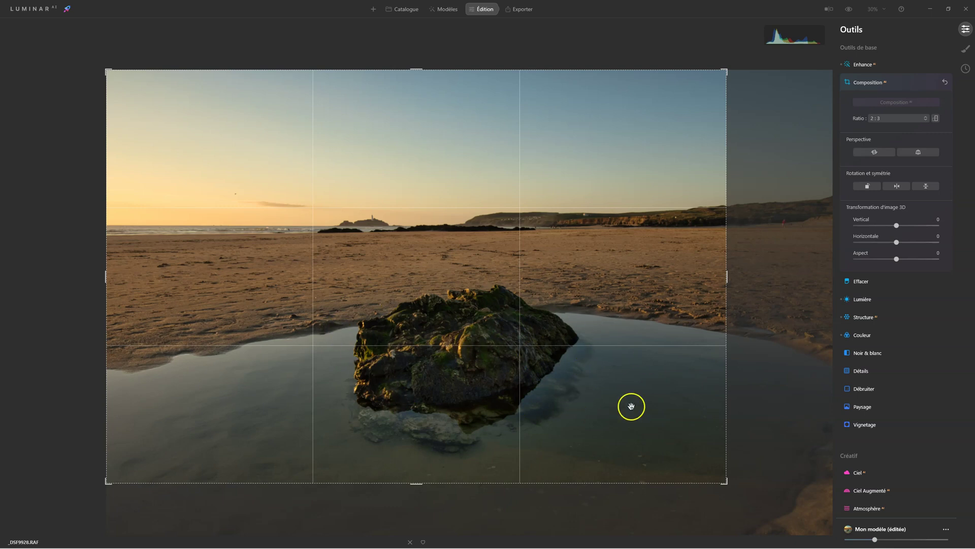
Reposition the photo inside the crop frame to move the rock and horizon, tighten the frame slightly, and apply the crop.
{"action": "left_click_drag", "start_coordinate": [588, 296], "coordinate": [597, 284]}
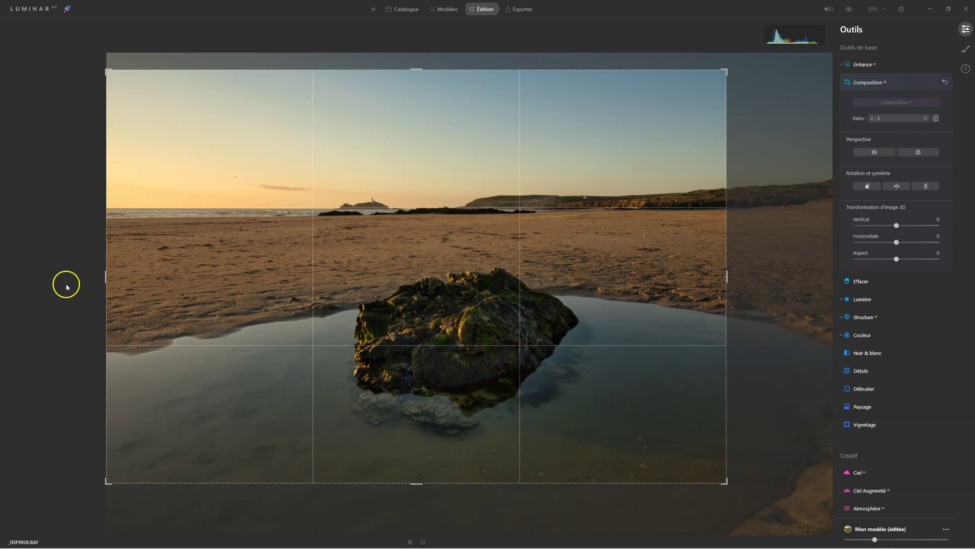
{"action": "left_click_drag", "start_coordinate": [198, 283], "coordinate": [165, 287]}
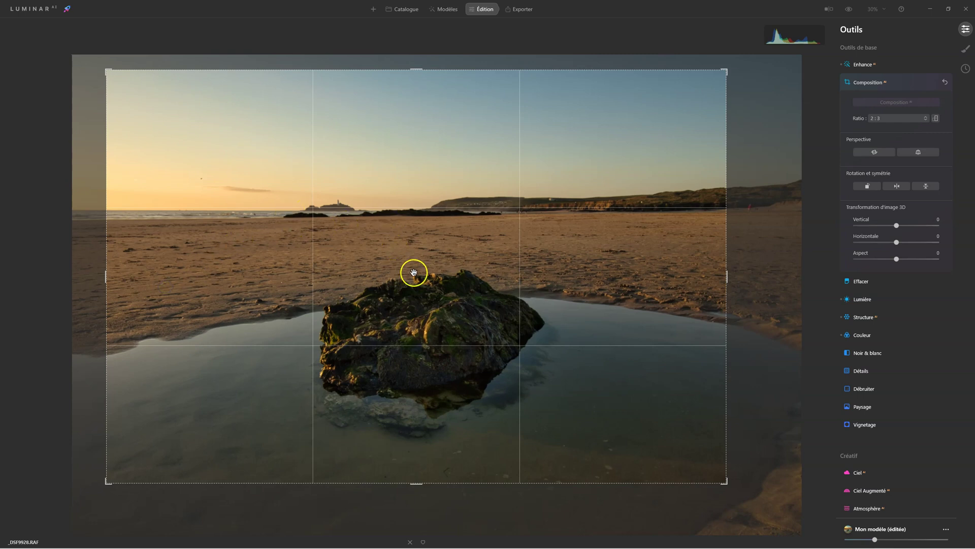
{"action": "left_click_drag", "start_coordinate": [424, 272], "coordinate": [400, 277]}
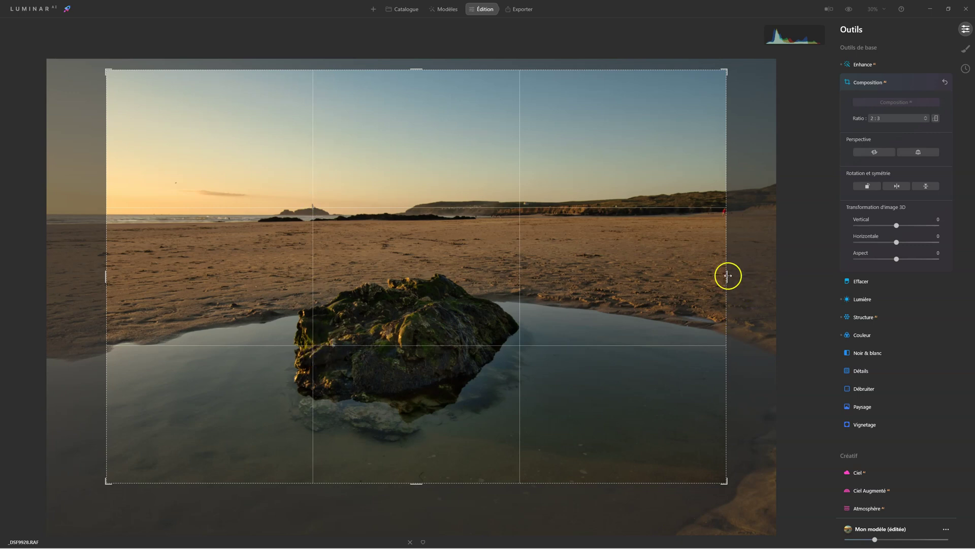
{"action": "mouse_move", "coordinate": [727, 276]}
{"action": "left_mouse_down"}
{"action": "mouse_move", "coordinate": [696, 277]}
{"action": "mouse_move", "coordinate": [718, 277]}
{"action": "left_mouse_up"}
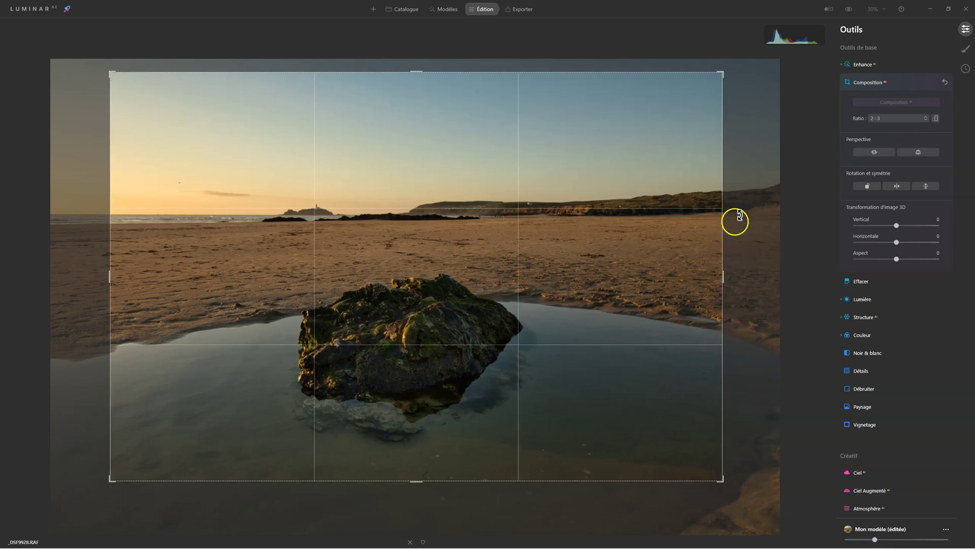
{"action": "left_click", "coordinate": [868, 82]}
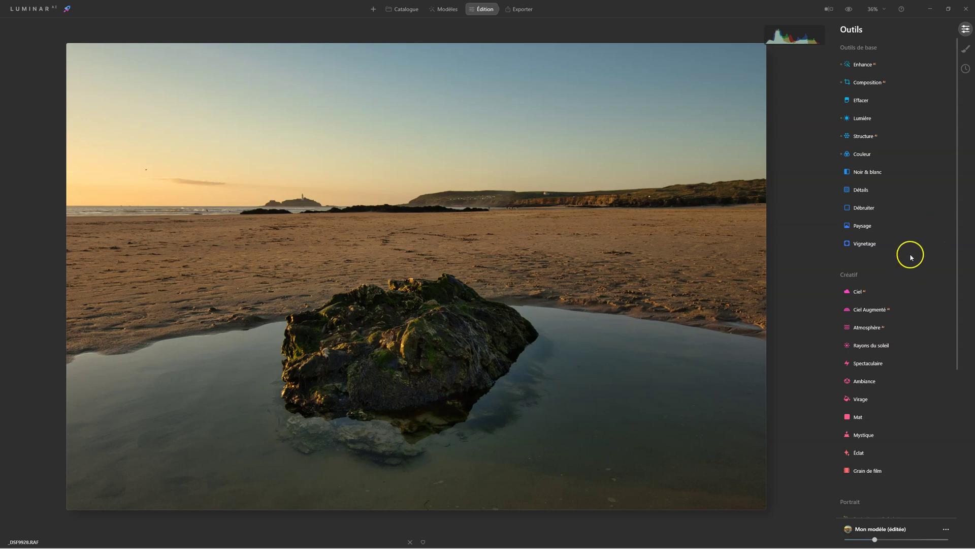
{"action": "scroll", "coordinate": [910, 256], "scroll_direction": "down", "scroll_amount": 4}
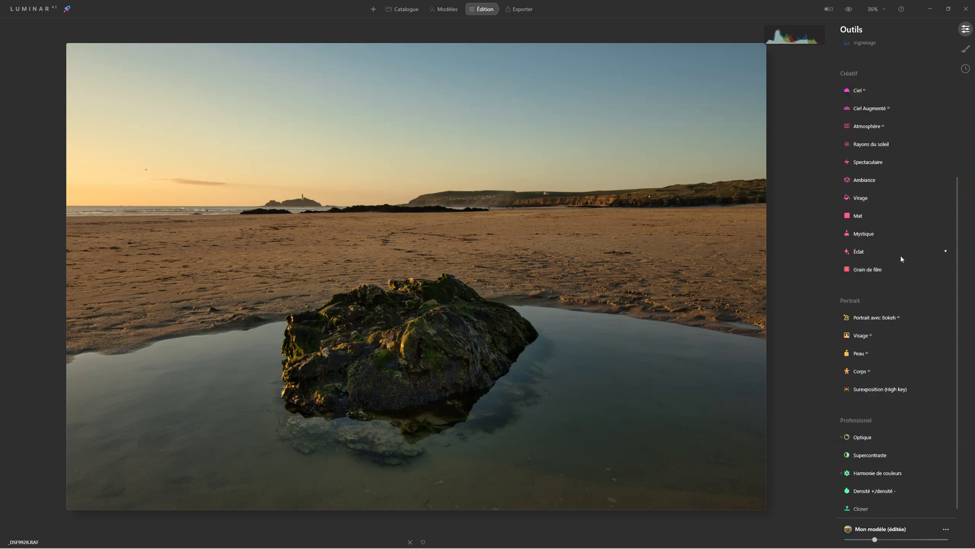
{"action": "left_click", "coordinate": [901, 253]}
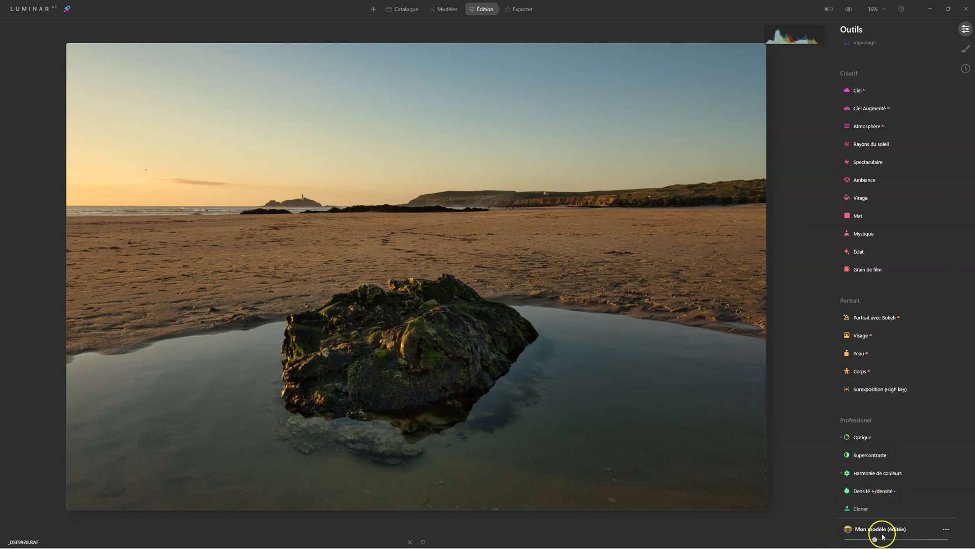
{"action": "scroll", "coordinate": [880, 204], "scroll_direction": "up", "scroll_amount": 3}
{"action": "scroll", "coordinate": [880, 205], "scroll_direction": "up", "scroll_amount": 3}
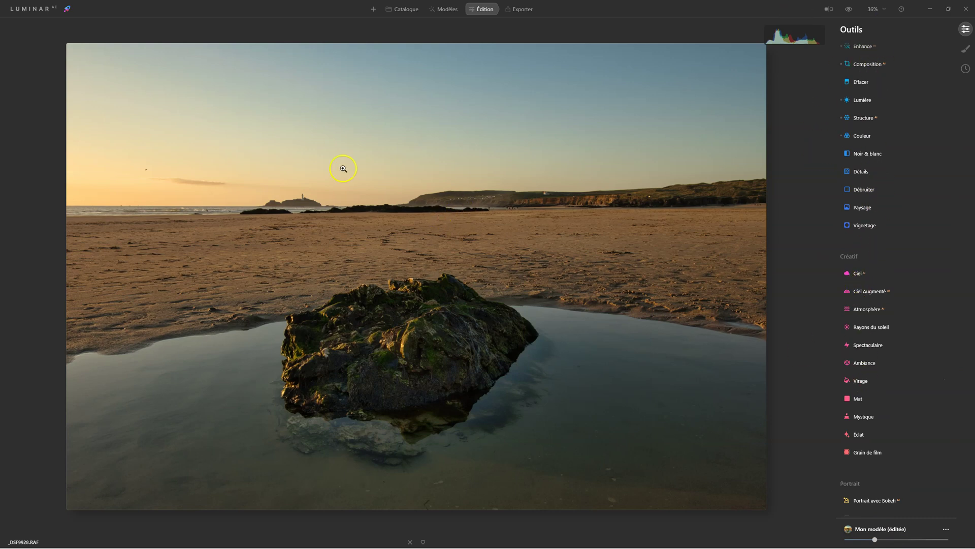
Compare the recomposed photo with the original by sweeping the before/after divider across it.
{"action": "left_click", "coordinate": [826, 12]}
{"action": "left_click_drag", "start_coordinate": [439, 270], "coordinate": [727, 275]}
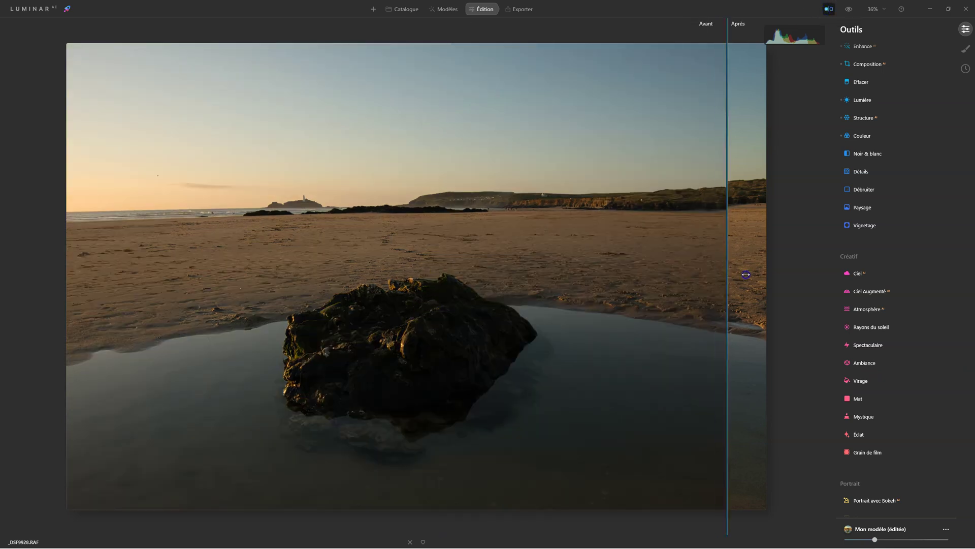
{"action": "key", "text": "backslash"}
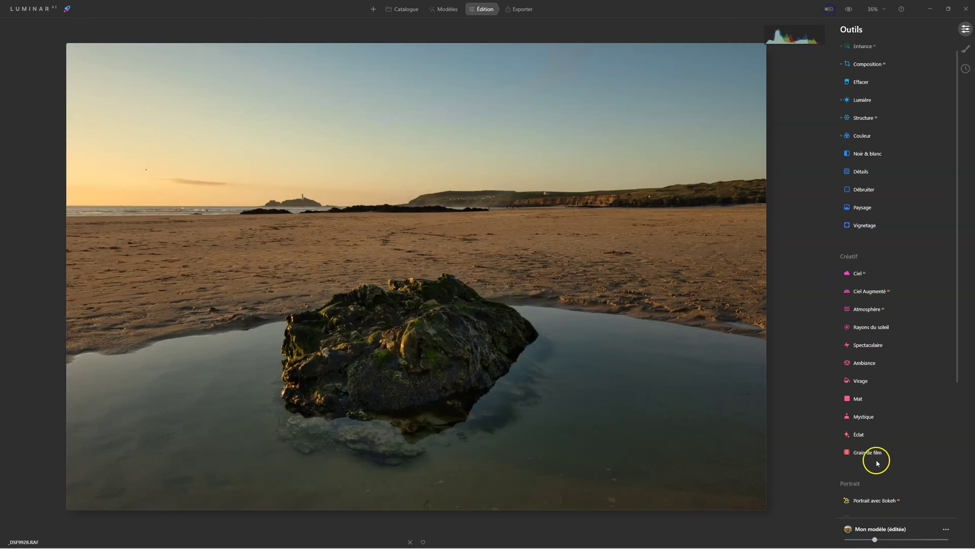
Lower the edited template's overall intensity a little more and compare the result with the original photo.
{"action": "left_click", "coordinate": [861, 539]}
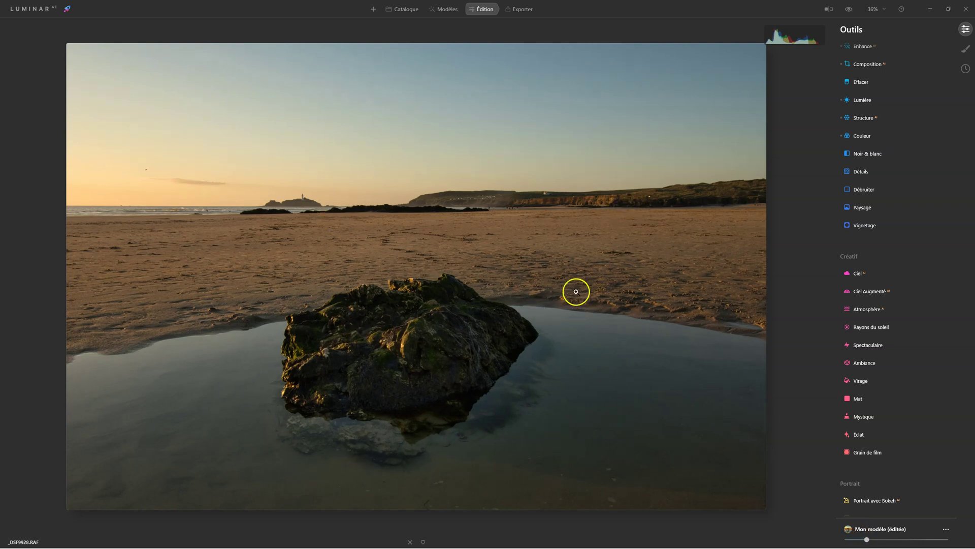
{"action": "left_click", "coordinate": [848, 9]}
Brush over parts of the rock with Densité +/densité - in Éclaircir mode at intensity 9, and preview the tool's effect.
{"action": "scroll", "coordinate": [879, 387], "scroll_direction": "down", "scroll_amount": 4}
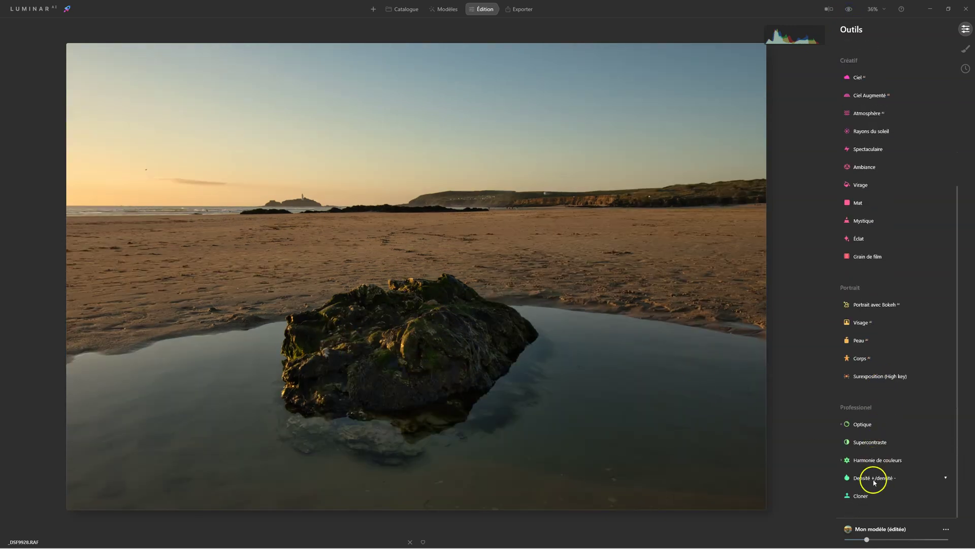
{"action": "left_click", "coordinate": [872, 480]}
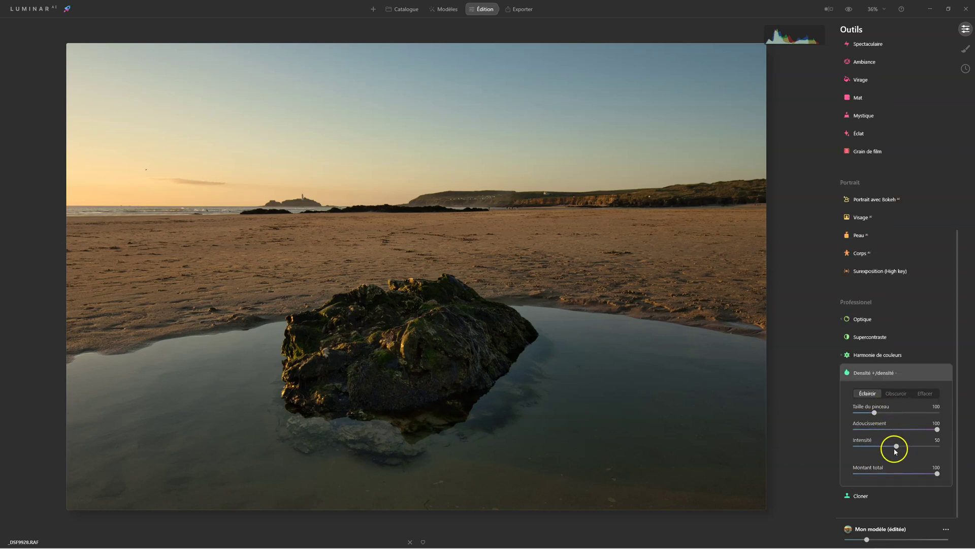
{"action": "left_click_drag", "start_coordinate": [896, 446], "coordinate": [866, 446]}
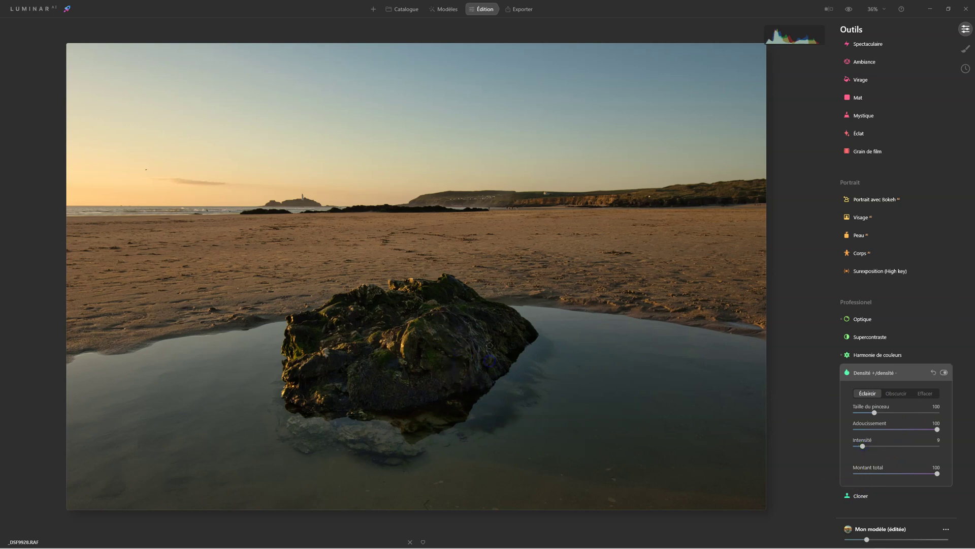
{"action": "mouse_move", "coordinate": [413, 334]}
{"action": "left_mouse_down"}
{"action": "mouse_move", "coordinate": [396, 324]}
{"action": "mouse_move", "coordinate": [418, 368]}
{"action": "mouse_move", "coordinate": [398, 347]}
{"action": "left_mouse_up"}
{"action": "mouse_move", "coordinate": [329, 368]}
{"action": "left_mouse_down"}
{"action": "mouse_move", "coordinate": [361, 357]}
{"action": "mouse_move", "coordinate": [289, 367]}
{"action": "mouse_move", "coordinate": [345, 336]}
{"action": "mouse_move", "coordinate": [297, 360]}
{"action": "left_mouse_up"}
{"action": "mouse_move", "coordinate": [442, 309]}
{"action": "left_mouse_down"}
{"action": "mouse_move", "coordinate": [342, 330]}
{"action": "mouse_move", "coordinate": [340, 369]}
{"action": "mouse_move", "coordinate": [393, 312]}
{"action": "mouse_move", "coordinate": [355, 352]}
{"action": "mouse_move", "coordinate": [473, 339]}
{"action": "mouse_move", "coordinate": [452, 294]}
{"action": "left_mouse_up"}
{"action": "mouse_move", "coordinate": [325, 380]}
{"action": "left_mouse_down"}
{"action": "mouse_move", "coordinate": [457, 307]}
{"action": "mouse_move", "coordinate": [310, 381]}
{"action": "left_mouse_up"}
{"action": "left_click", "coordinate": [943, 374]}
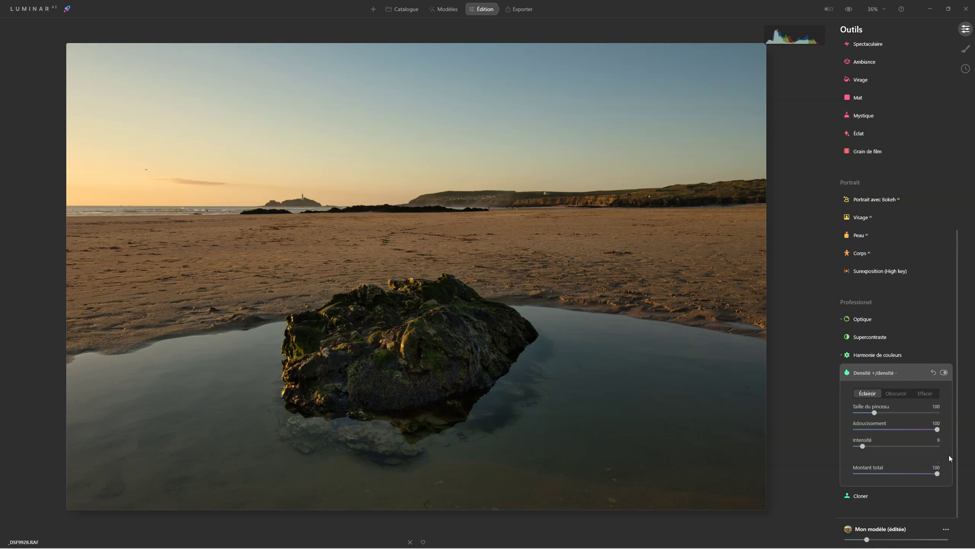
{"action": "left_click", "coordinate": [866, 374]}
Add a Basique local adjustment with Exposition at 0.74 and paint its mask over the rock.
{"action": "left_click", "coordinate": [966, 49]}
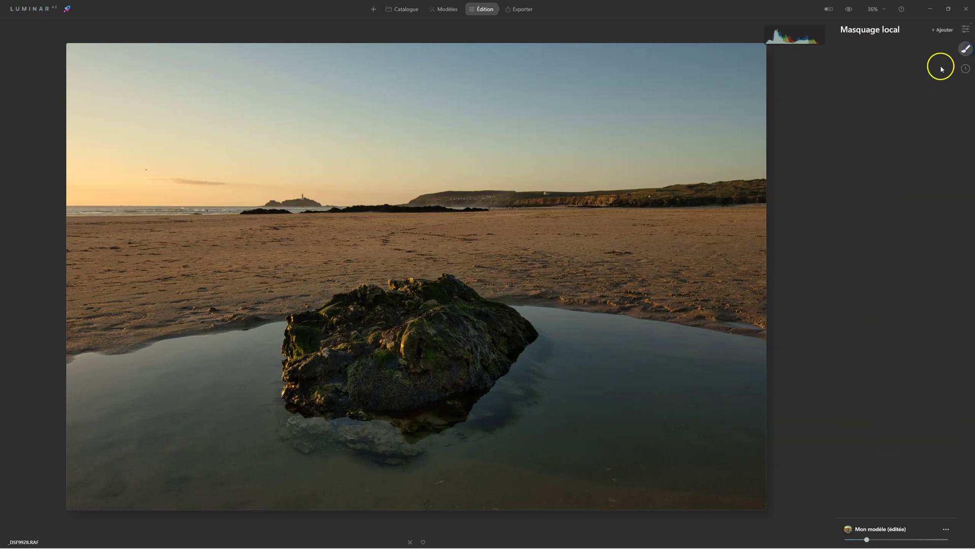
{"action": "left_click", "coordinate": [946, 30]}
{"action": "left_click", "coordinate": [933, 41]}
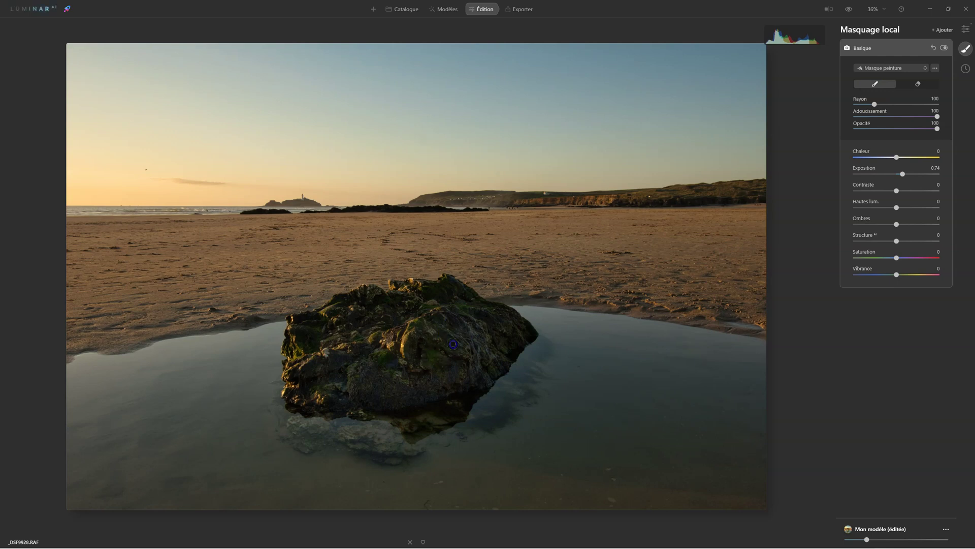
{"action": "mouse_move", "coordinate": [438, 349]}
{"action": "left_mouse_down"}
{"action": "mouse_move", "coordinate": [357, 360]}
{"action": "mouse_move", "coordinate": [369, 352]}
{"action": "mouse_move", "coordinate": [329, 349]}
{"action": "mouse_move", "coordinate": [397, 309]}
{"action": "mouse_move", "coordinate": [442, 302]}
{"action": "mouse_move", "coordinate": [363, 321]}
{"action": "mouse_move", "coordinate": [317, 353]}
{"action": "mouse_move", "coordinate": [449, 355]}
{"action": "mouse_move", "coordinate": [483, 329]}
{"action": "mouse_move", "coordinate": [468, 304]}
{"action": "mouse_move", "coordinate": [511, 338]}
{"action": "mouse_move", "coordinate": [328, 389]}
{"action": "mouse_move", "coordinate": [332, 364]}
{"action": "mouse_move", "coordinate": [482, 391]}
{"action": "mouse_move", "coordinate": [344, 384]}
{"action": "mouse_move", "coordinate": [312, 372]}
{"action": "mouse_move", "coordinate": [298, 386]}
{"action": "mouse_move", "coordinate": [351, 373]}
{"action": "left_mouse_up"}
Reset the local mask's Exposition to 0, raise its Ombres to 100, and compare with the original photo.
{"action": "double_click", "coordinate": [903, 175]}
{"action": "left_click_drag", "start_coordinate": [896, 224], "coordinate": [914, 223]}
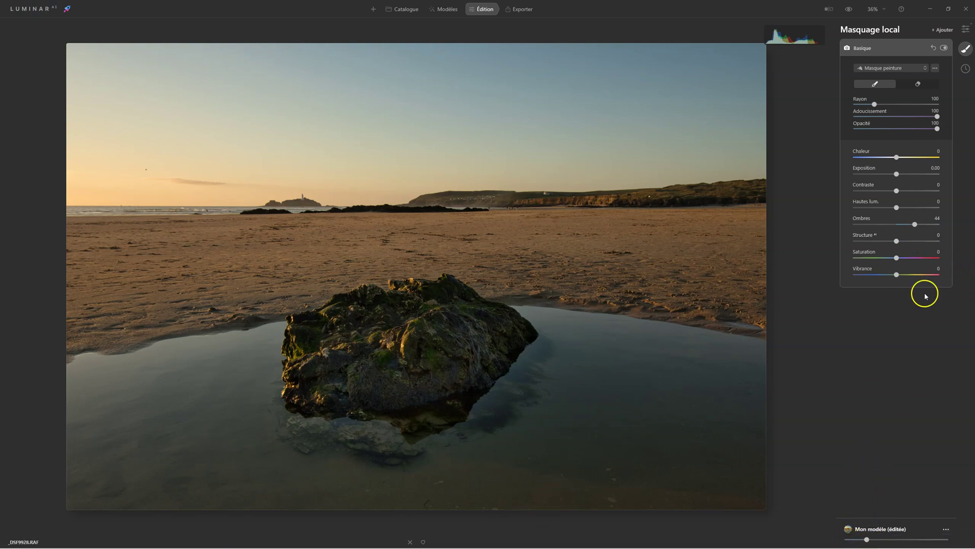
{"action": "left_click_drag", "start_coordinate": [915, 227], "coordinate": [943, 227]}
{"action": "left_click", "coordinate": [848, 9]}
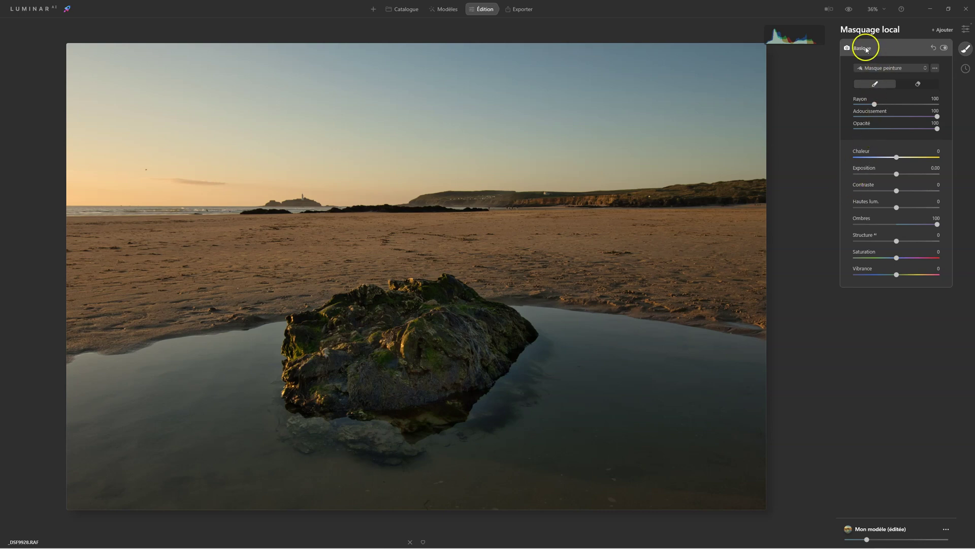
{"action": "left_click", "coordinate": [863, 48]}
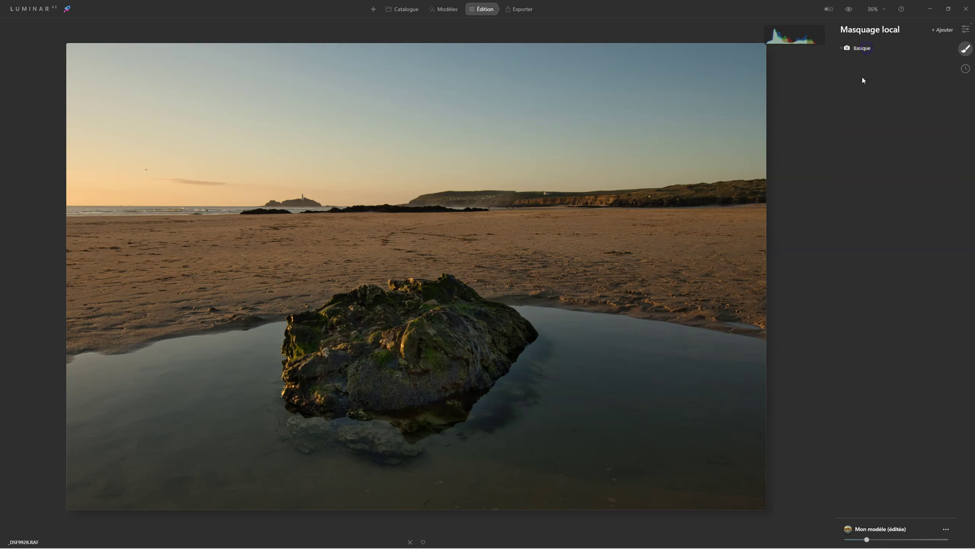
Centre a vignette on the lighthouse island on the horizon, with Quantité at -100 and Taille at 0.
{"action": "left_click", "coordinate": [966, 29]}
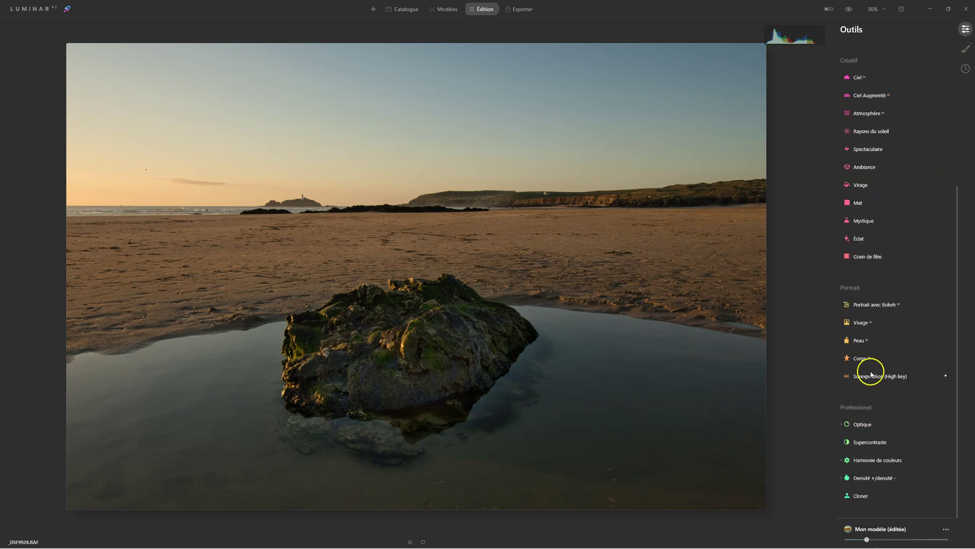
{"action": "scroll", "coordinate": [869, 373], "scroll_direction": "up", "scroll_amount": 3}
{"action": "left_click", "coordinate": [865, 213]}
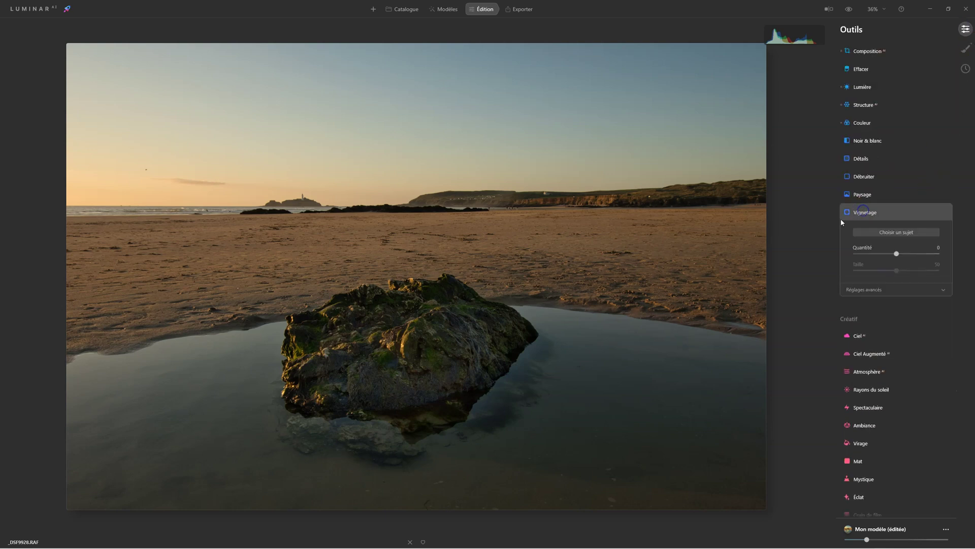
{"action": "left_click", "coordinate": [882, 234]}
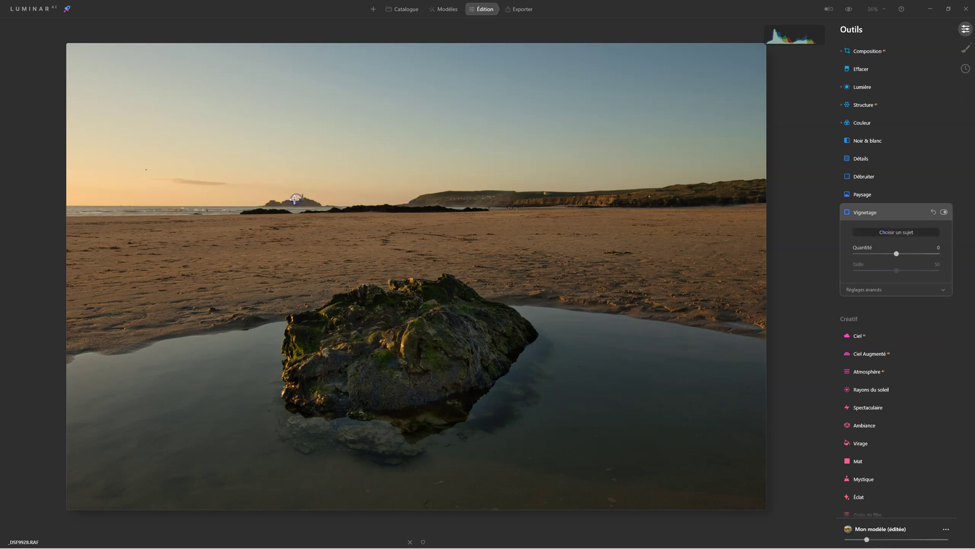
{"action": "left_click_drag", "start_coordinate": [896, 251], "coordinate": [797, 252]}
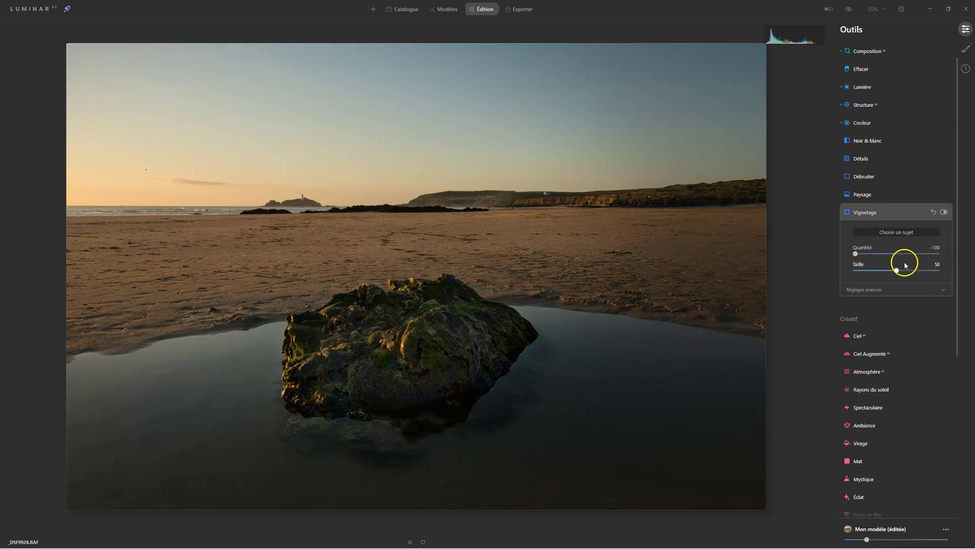
{"action": "left_click_drag", "start_coordinate": [837, 275], "coordinate": [840, 273]}
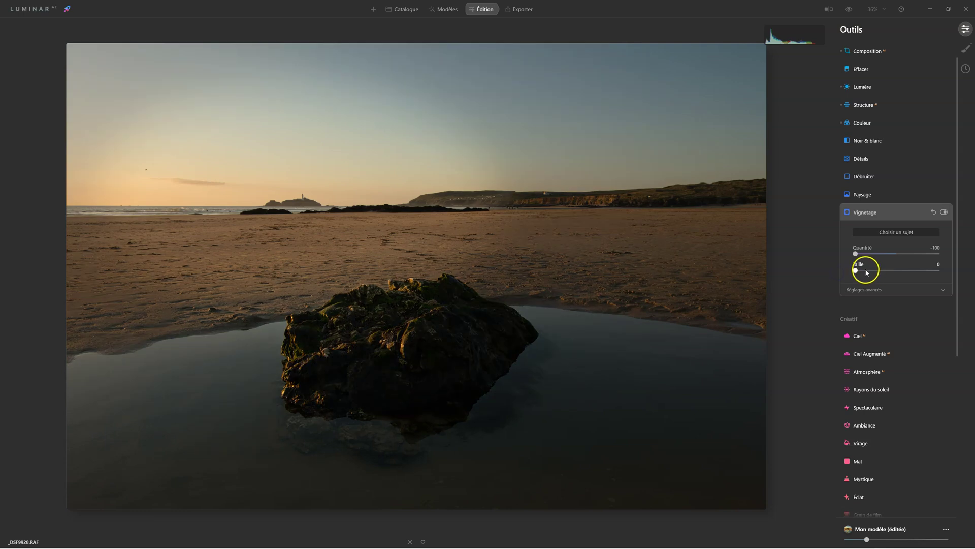
Set the vignette's Progressivité to 100 and Quantité to -59, and compare the result with the original photo.
{"action": "left_click", "coordinate": [861, 290]}
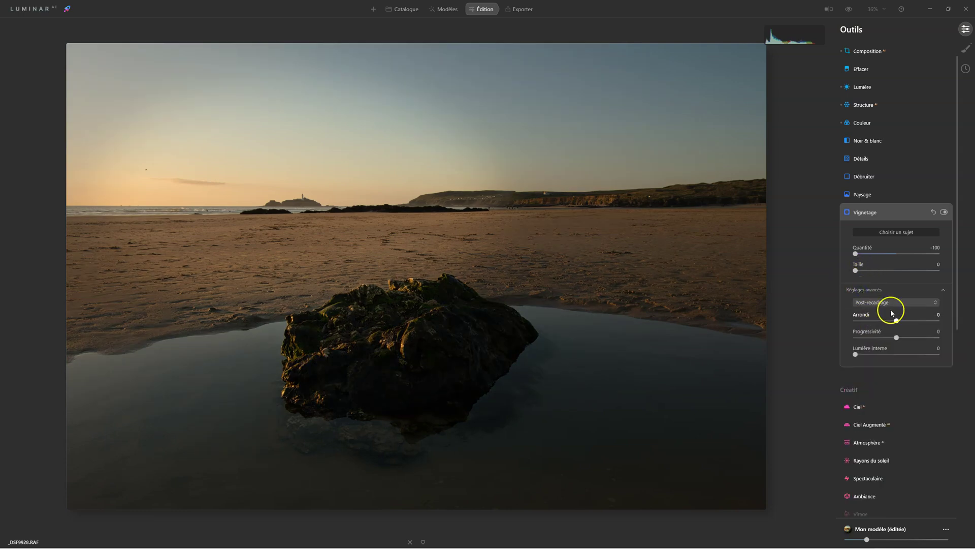
{"action": "left_click_drag", "start_coordinate": [896, 338], "coordinate": [949, 339]}
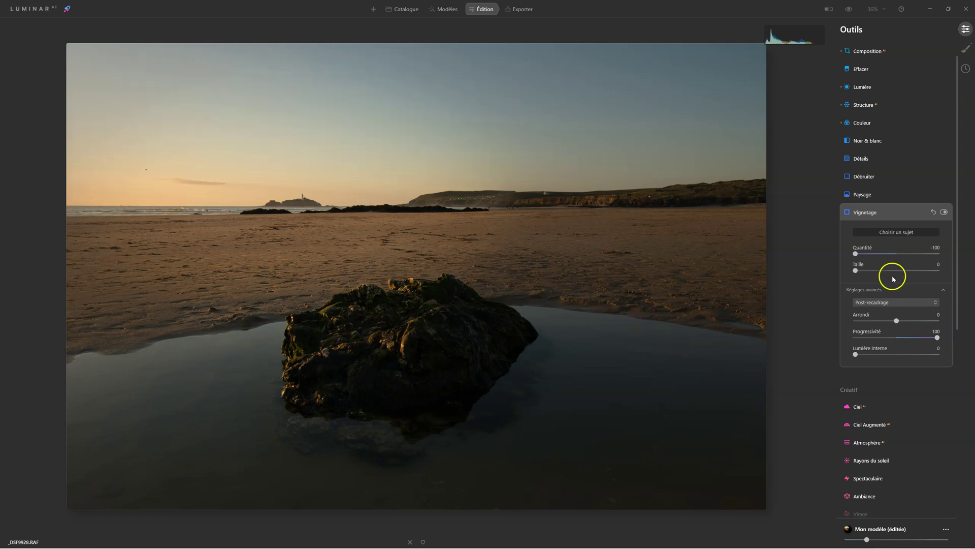
{"action": "left_click_drag", "start_coordinate": [855, 253], "coordinate": [861, 255]}
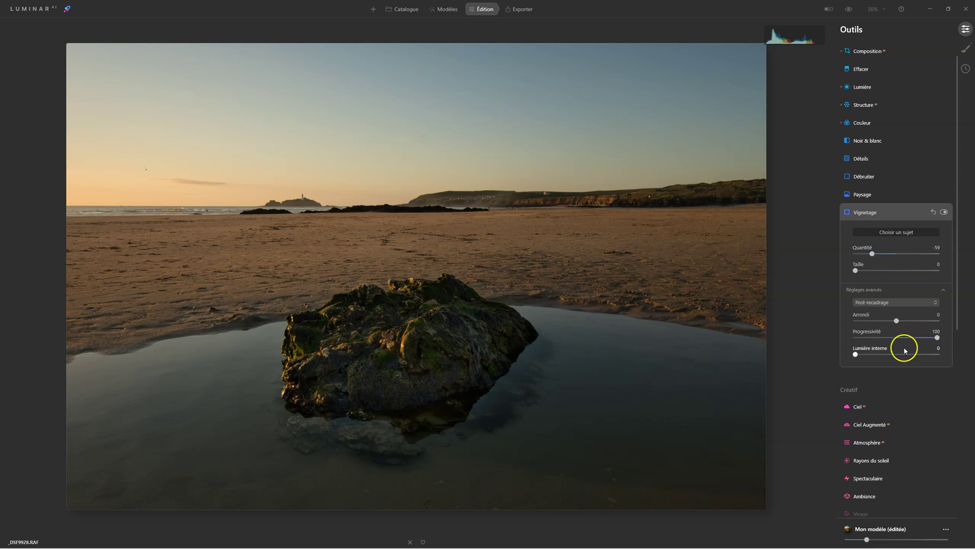
{"action": "left_click", "coordinate": [872, 212]}
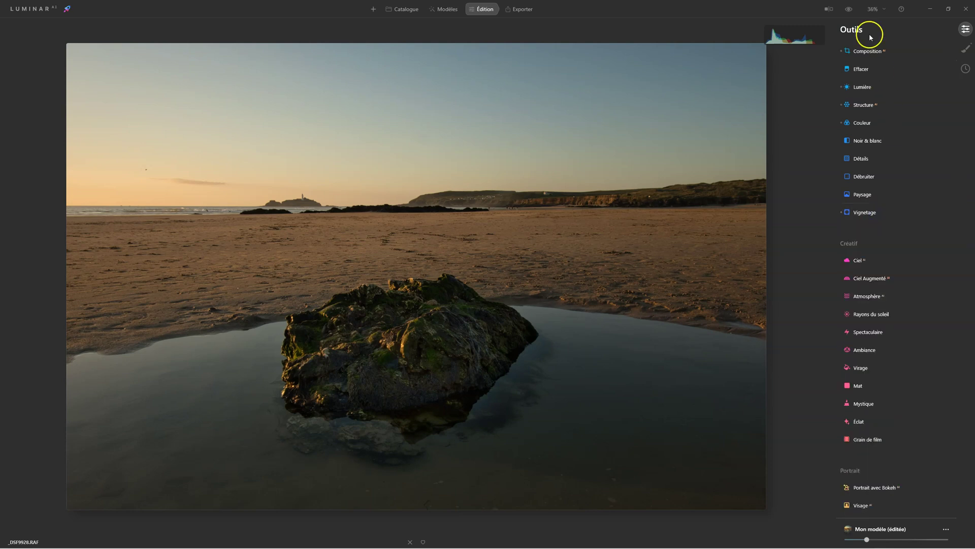
{"action": "left_click", "coordinate": [851, 9]}
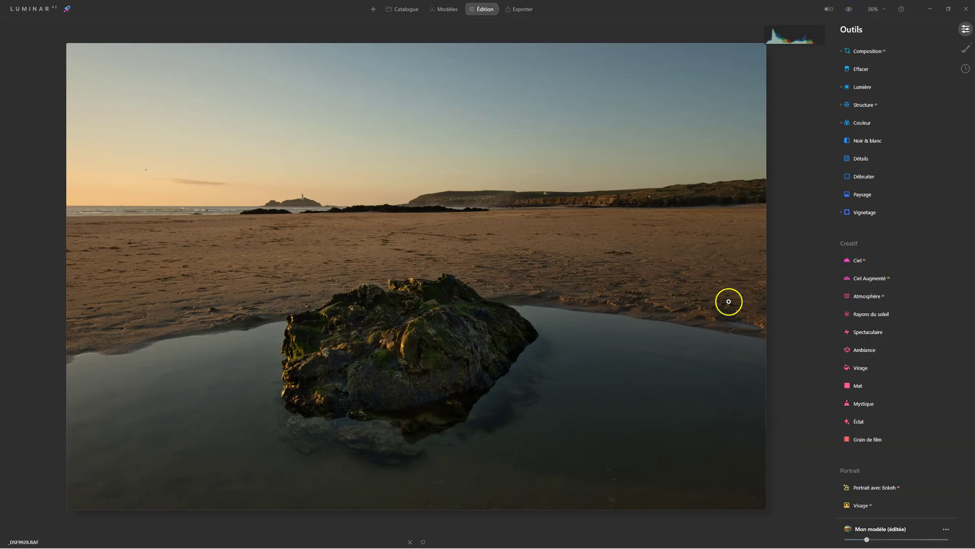